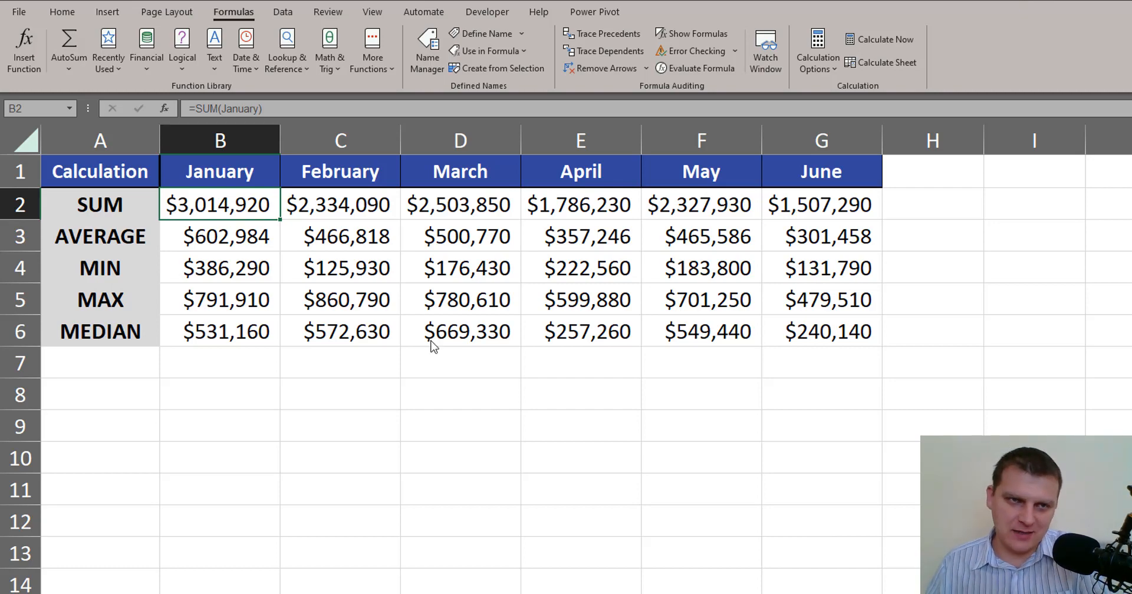
key("F2")
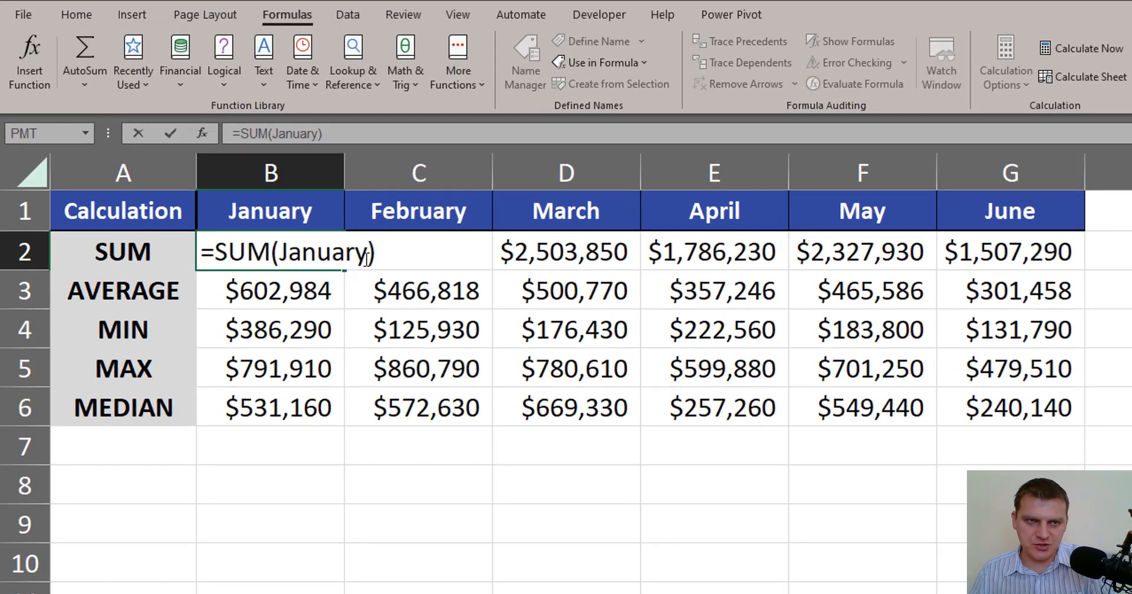
left_click(364, 257)
key("BackSpace")
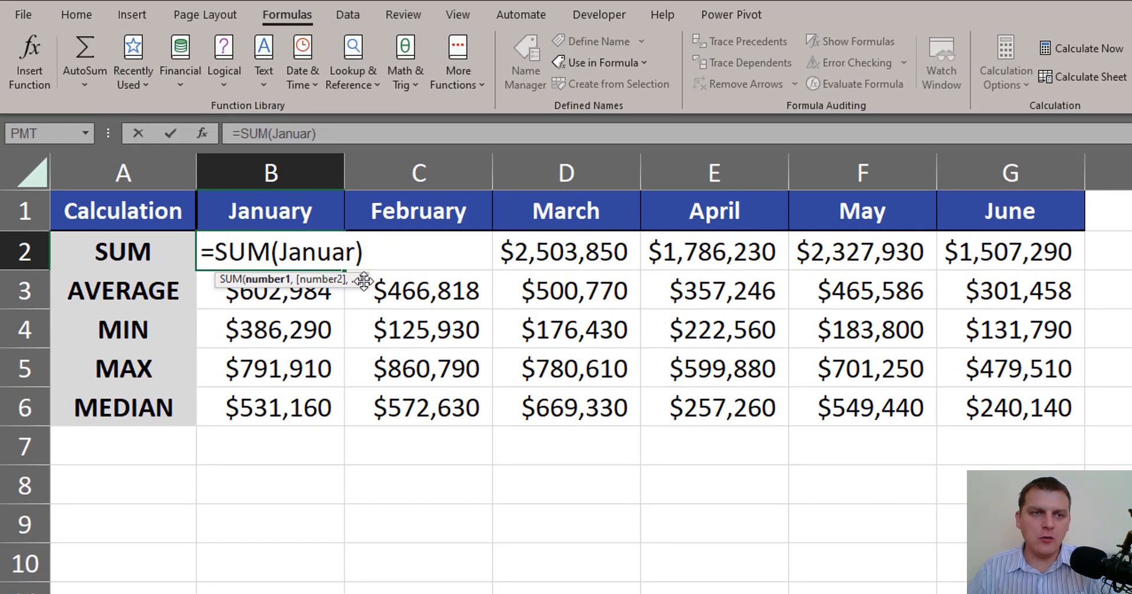
key("BackSpace")
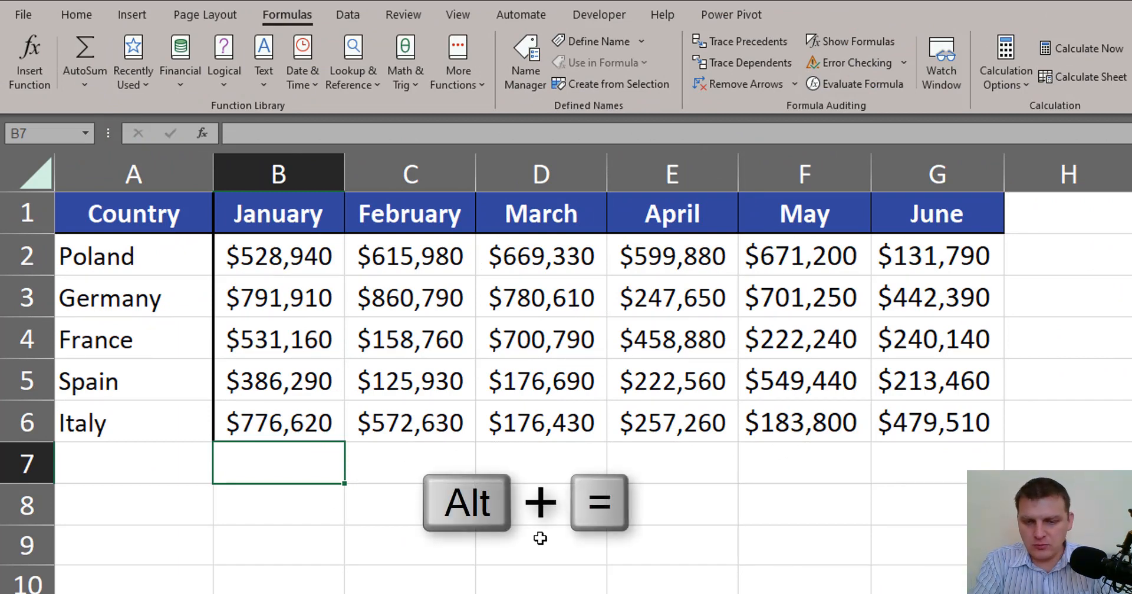
key("alt+equal")
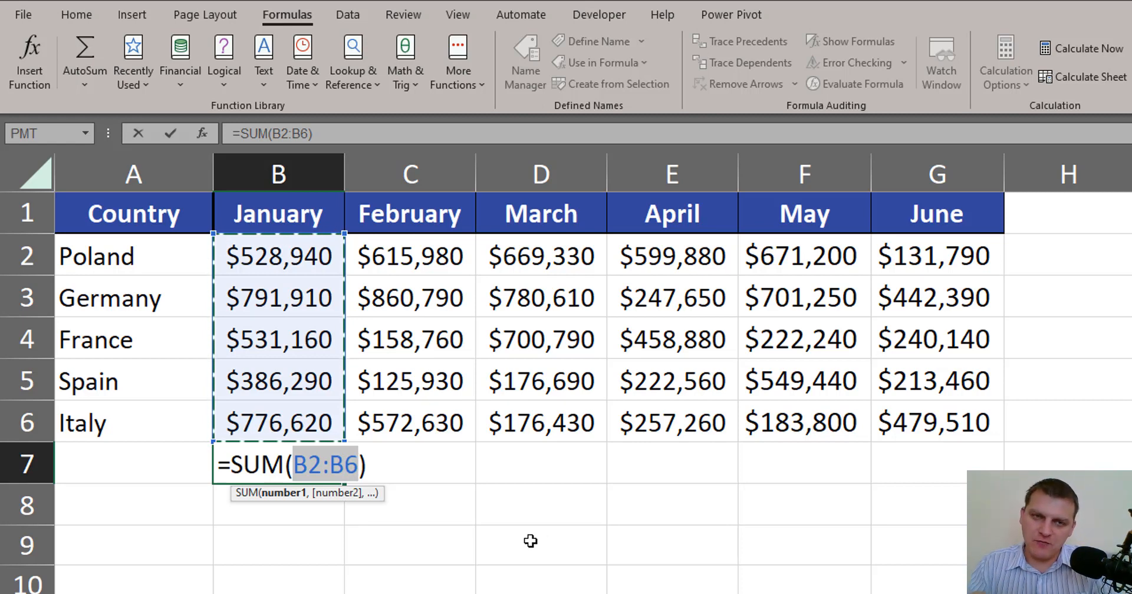
key("Escape")
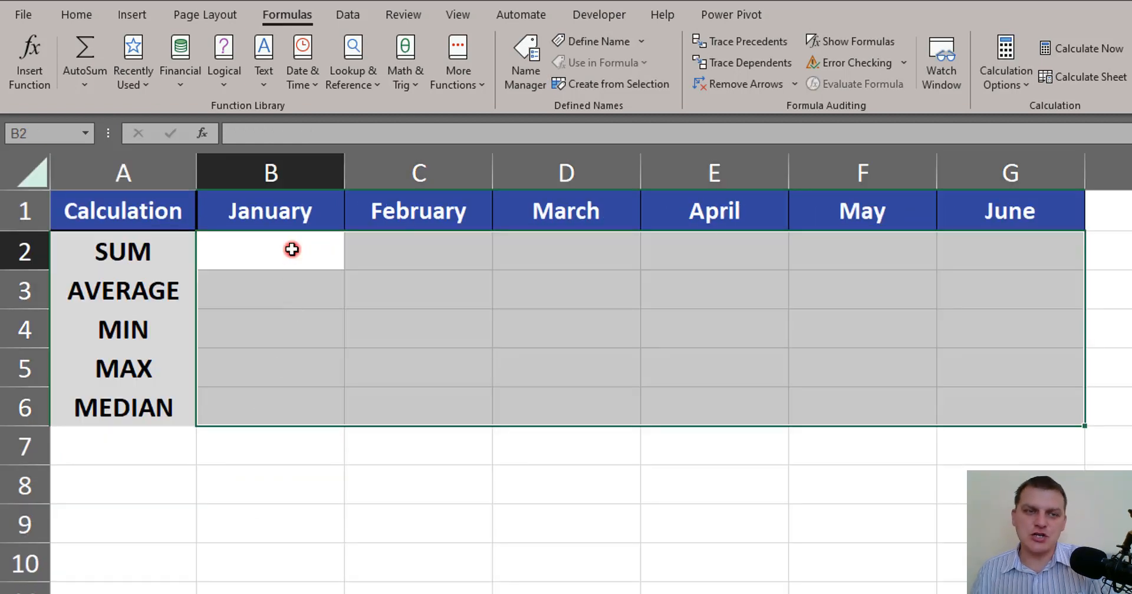
In the January SUM cell, enter a SUM formula referencing B2:B6 on the country data sheet.
left_click(283, 250)
type("=sum")
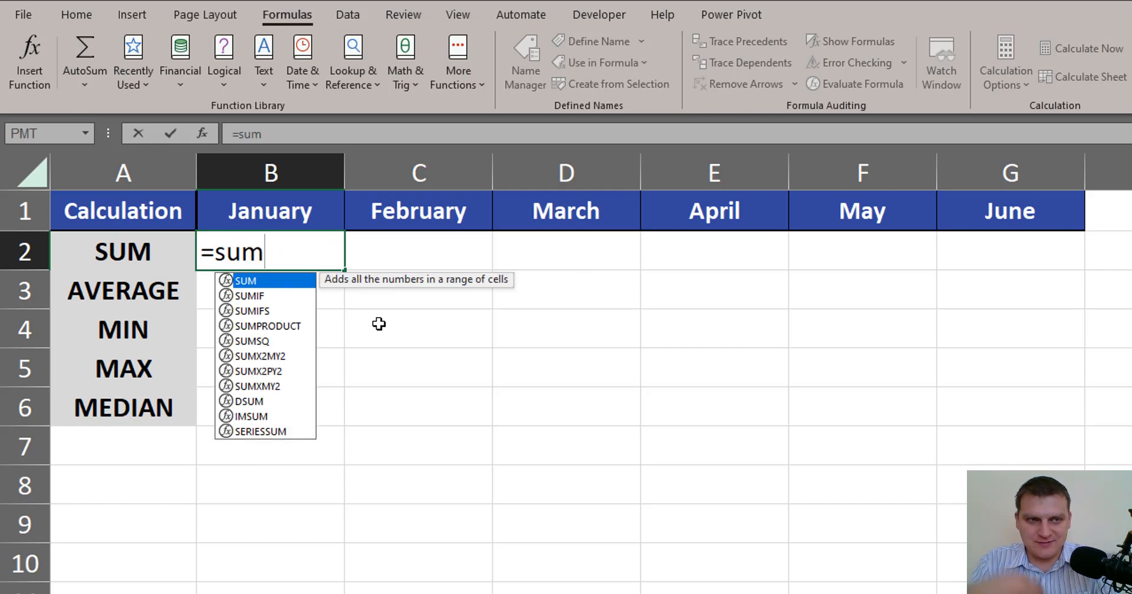
key("Tab")
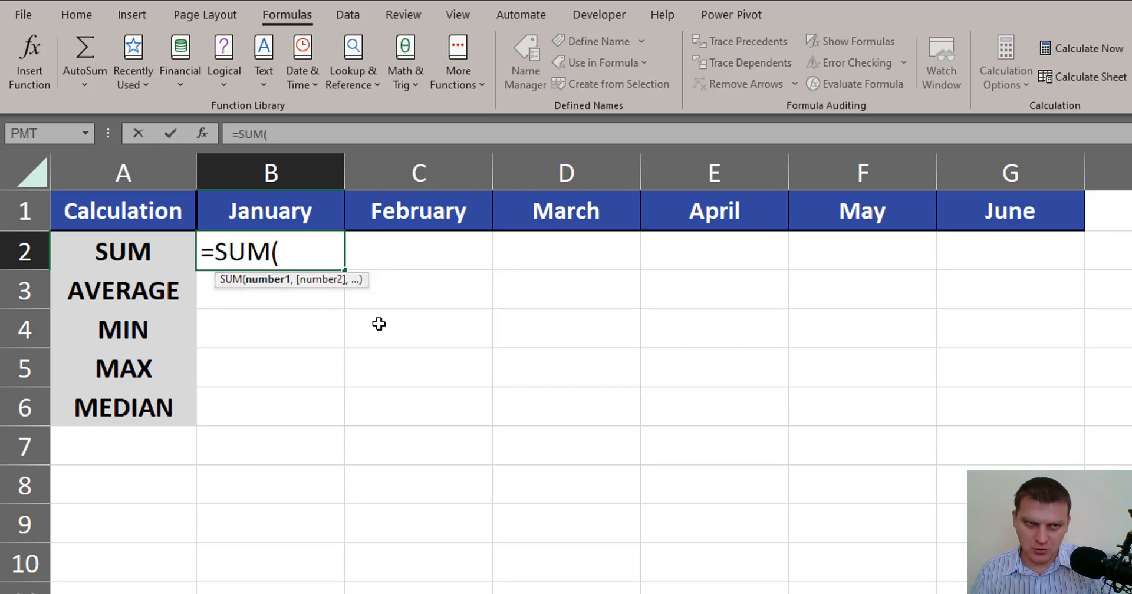
key("ctrl+Page_Up")
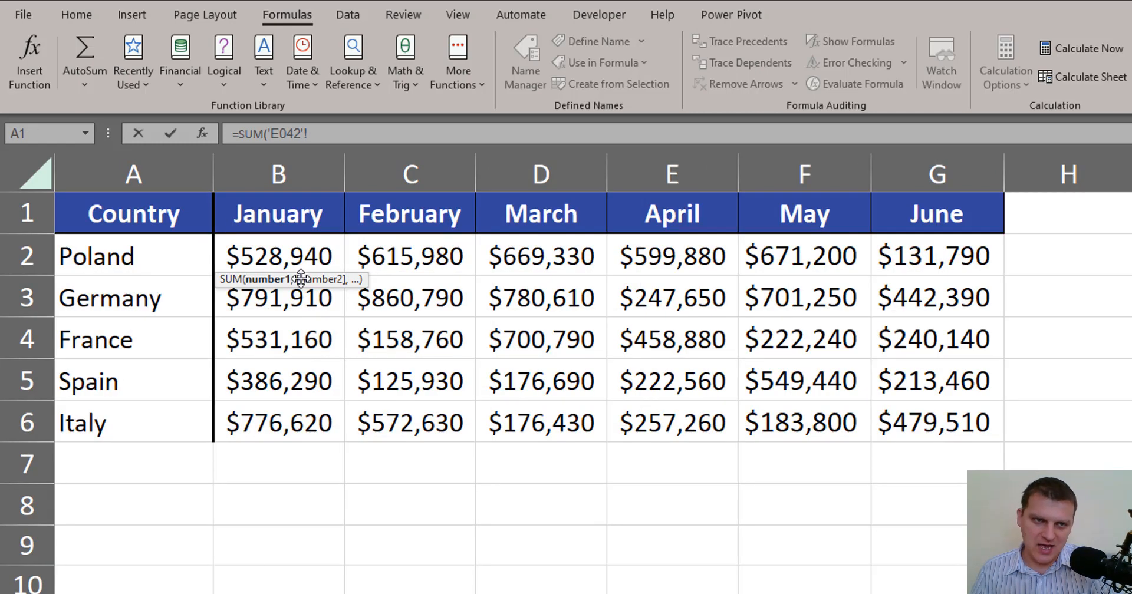
left_click_drag(302, 260, 324, 411)
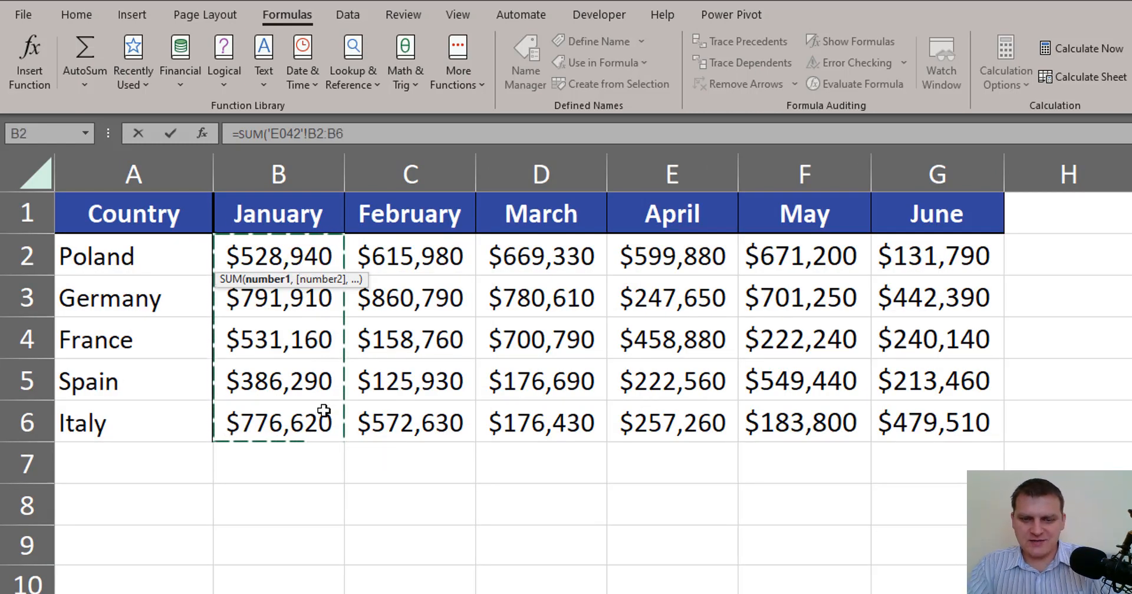
key("ctrl+Return")
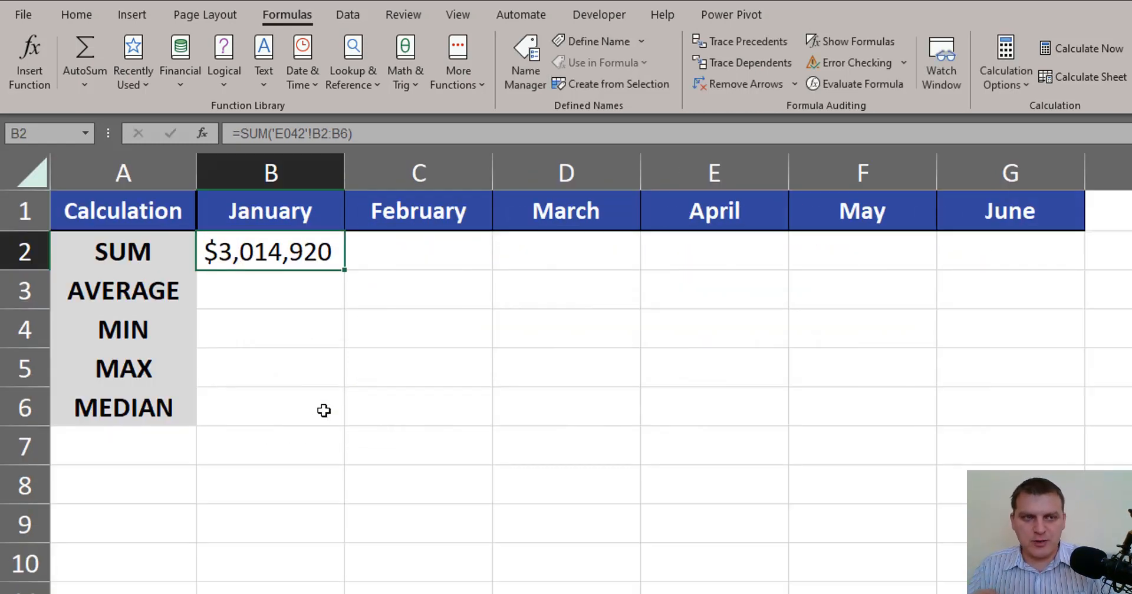
Open the January SUM formula to review its sheet reference, then delete it from the cell.
key("F2")
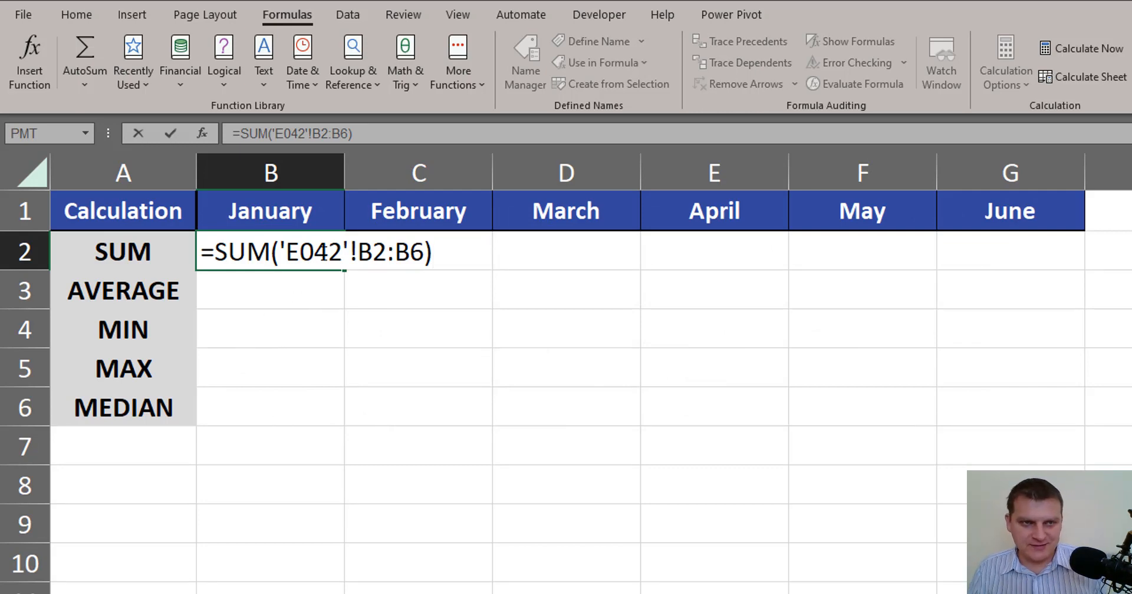
left_click(324, 252)
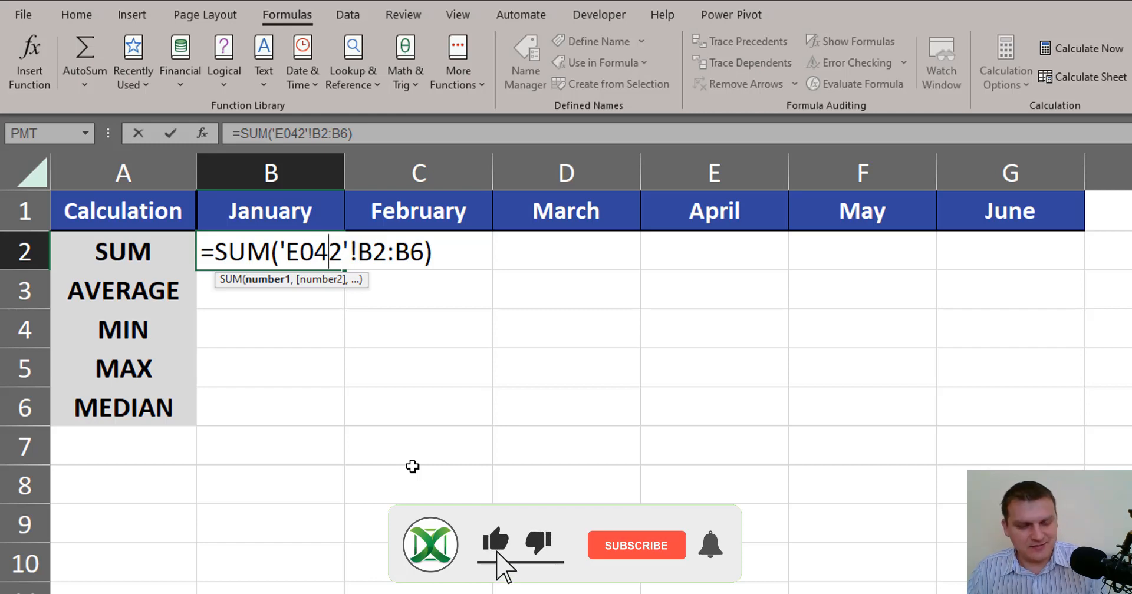
key("ctrl+Return")
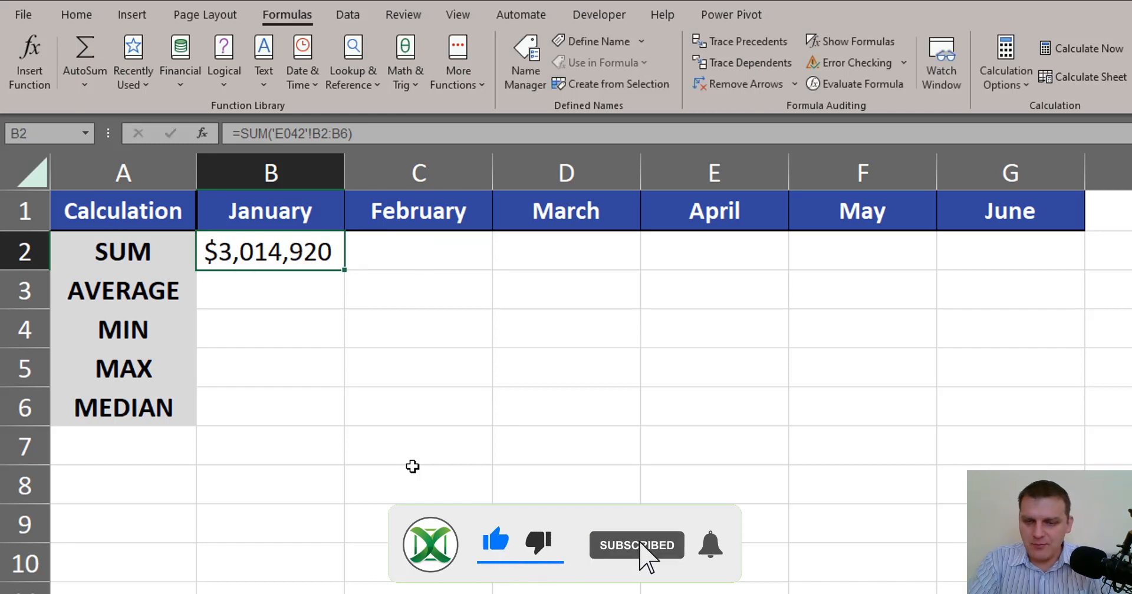
key("Delete")
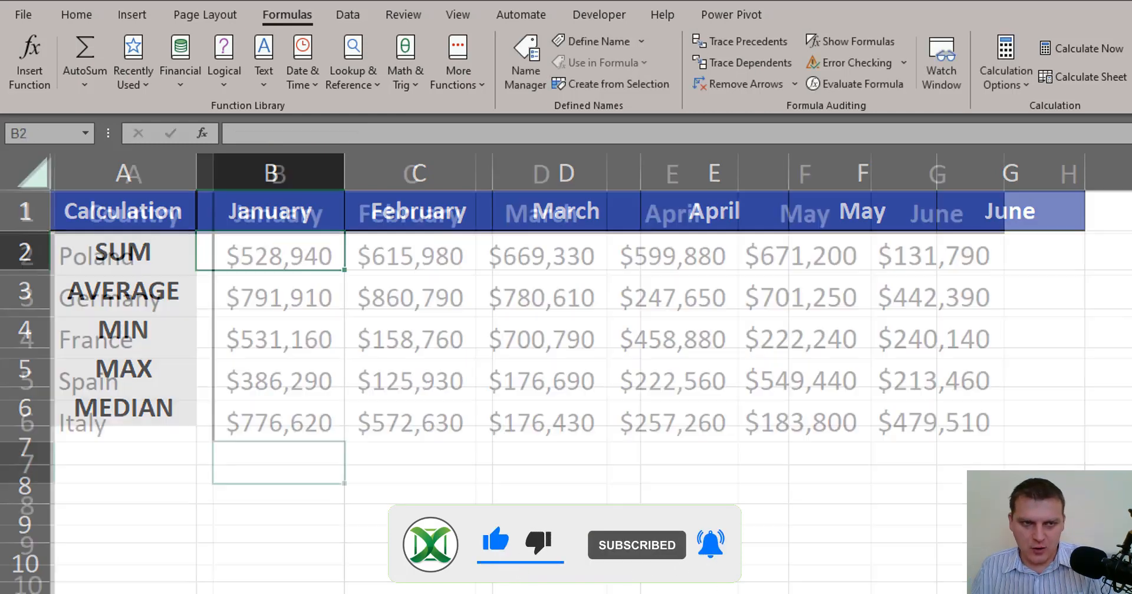
Name the January values range B2:B6 on the country sheet as January.
left_click_drag(298, 256, 317, 413)
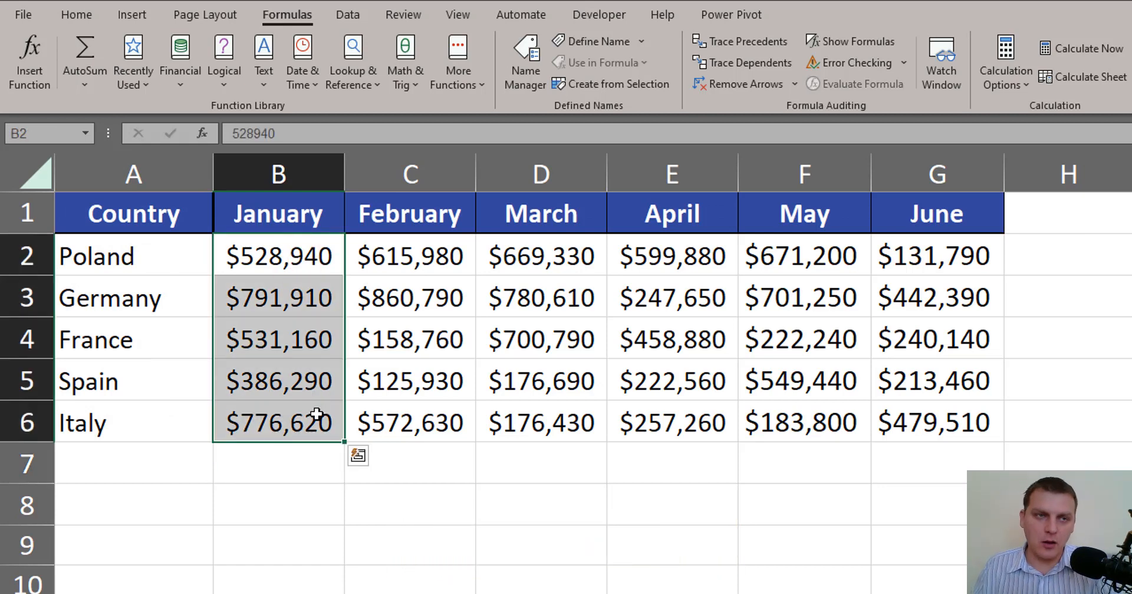
left_click(53, 132)
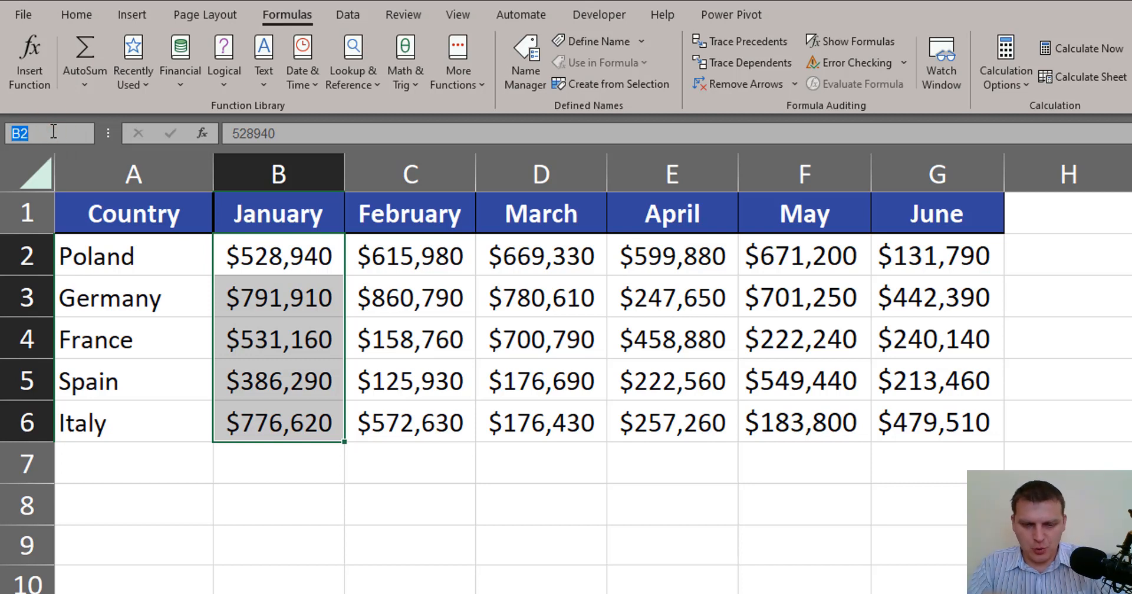
type("J")
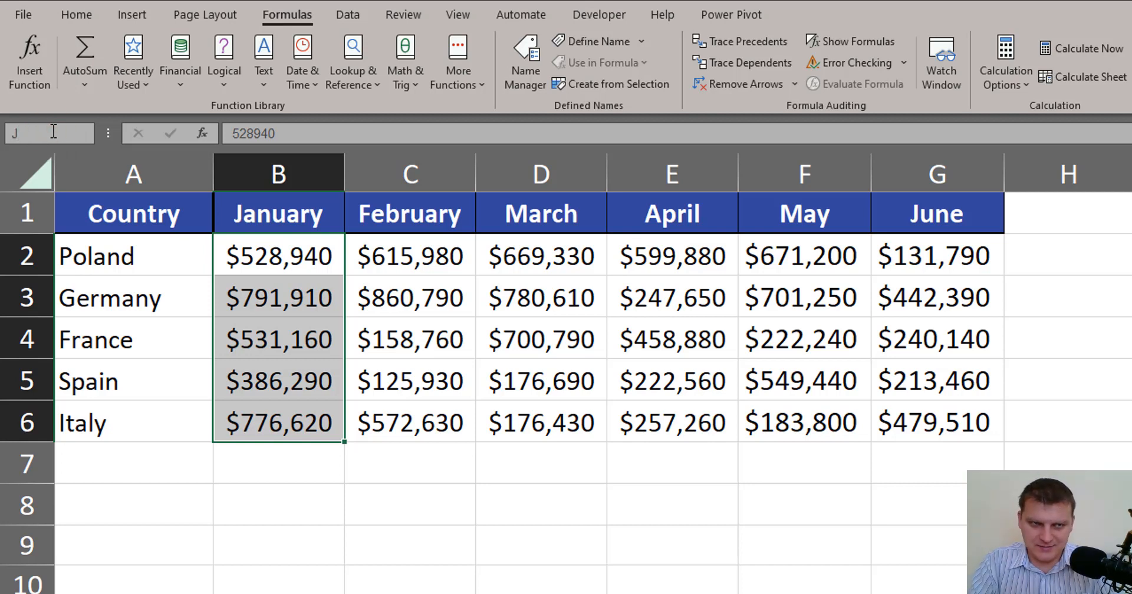
type("anuary")
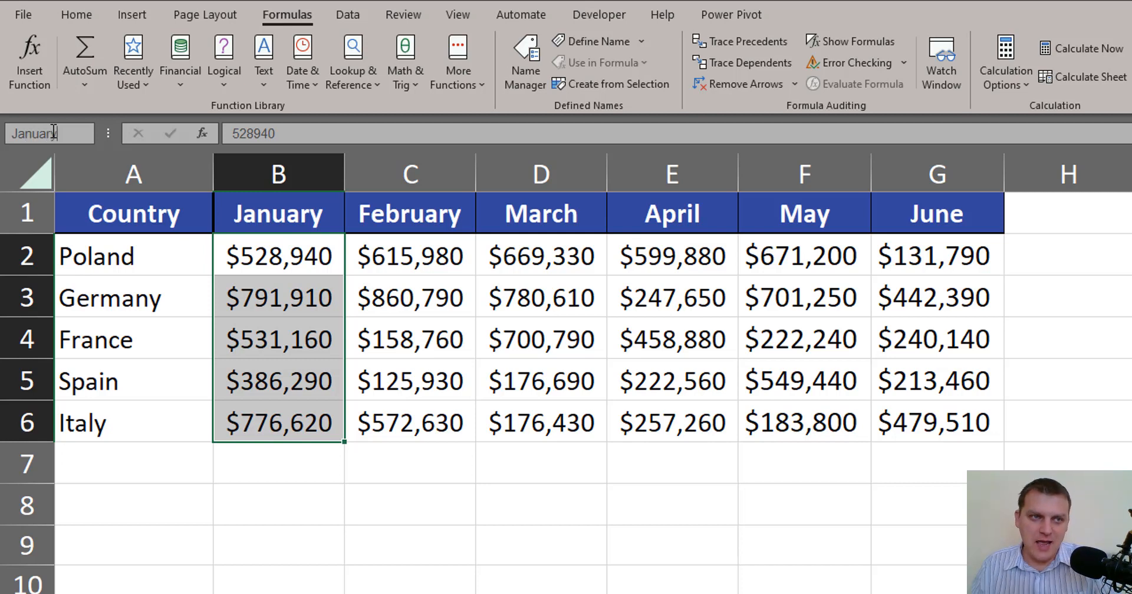
key("Return")
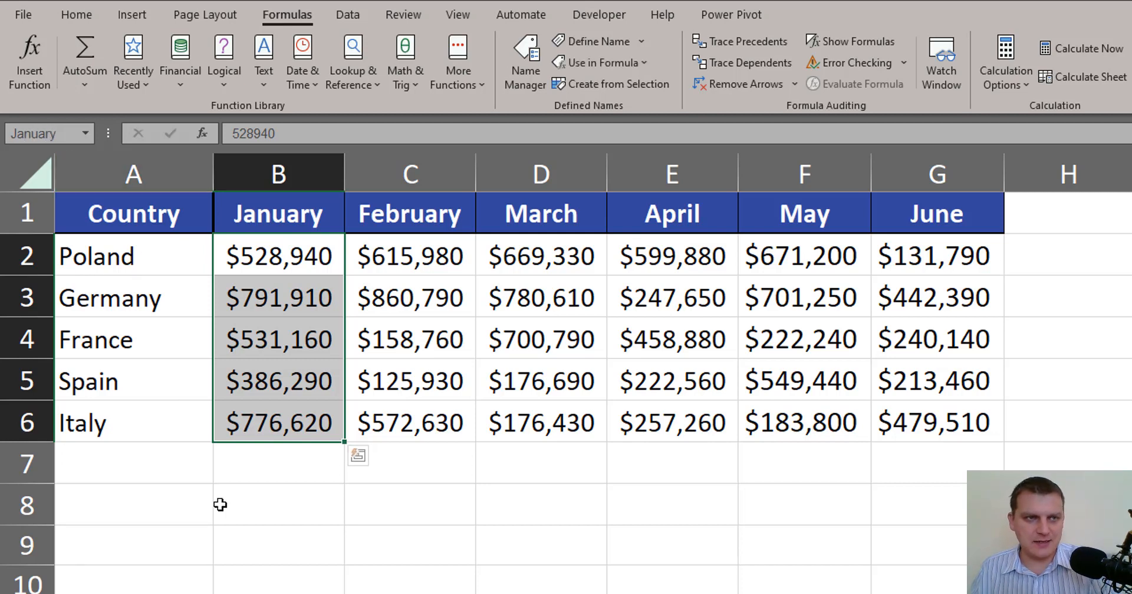
Try AutoSum below the January column to show the named range in the formula, then cancel.
left_click(301, 469)
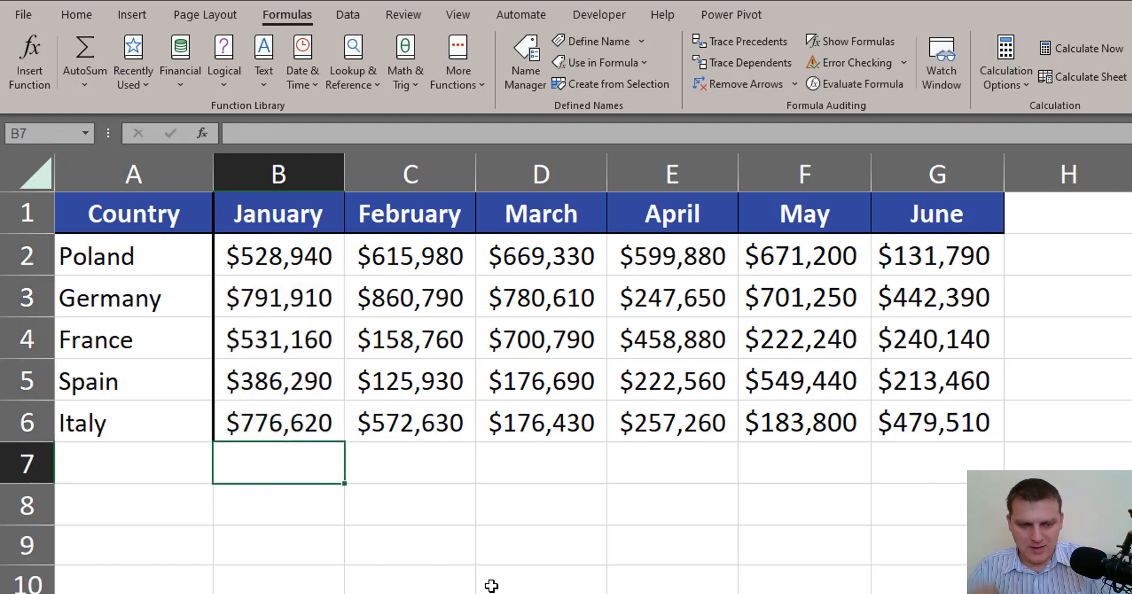
key("alt+equal")
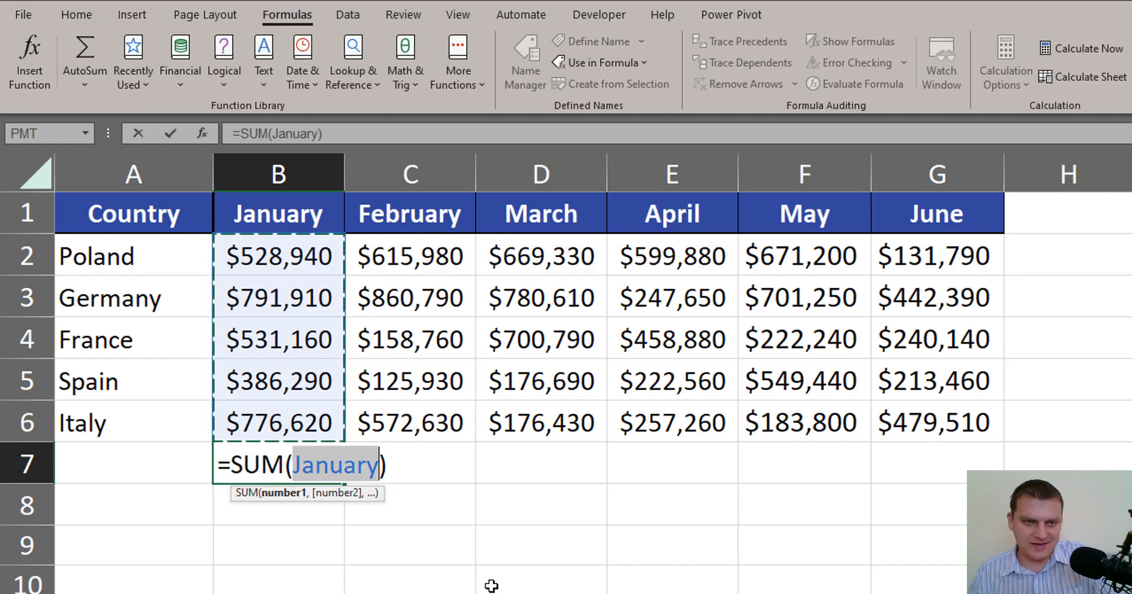
key("Escape")
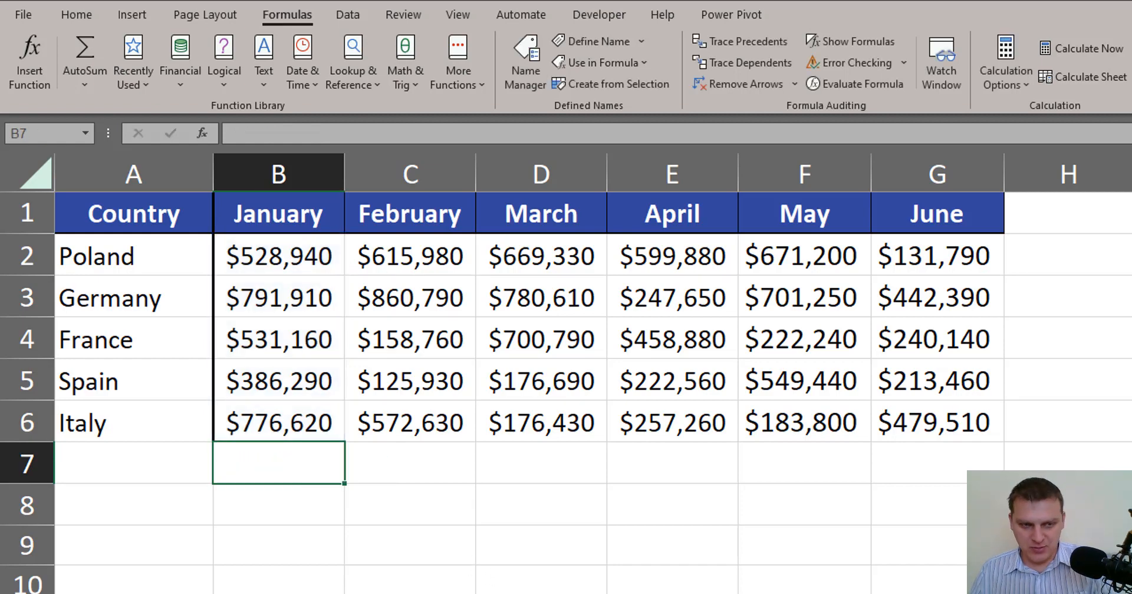
Enter =SUM(January) in the January SUM cell on the calculation sheet.
key("ctrl+Page_Down")
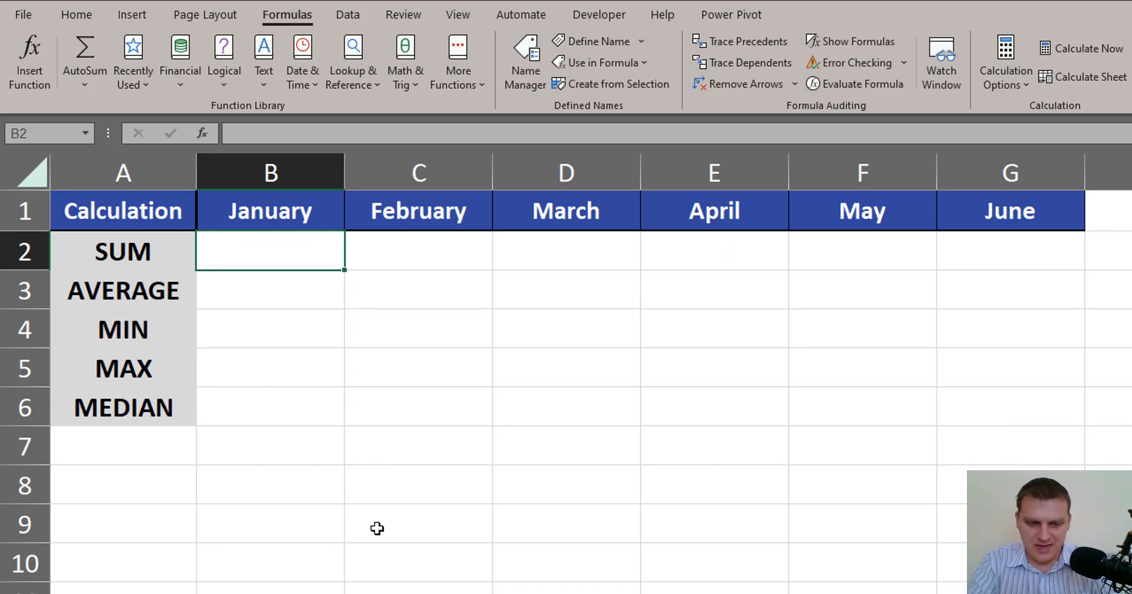
type("=sum")
key("Tab")
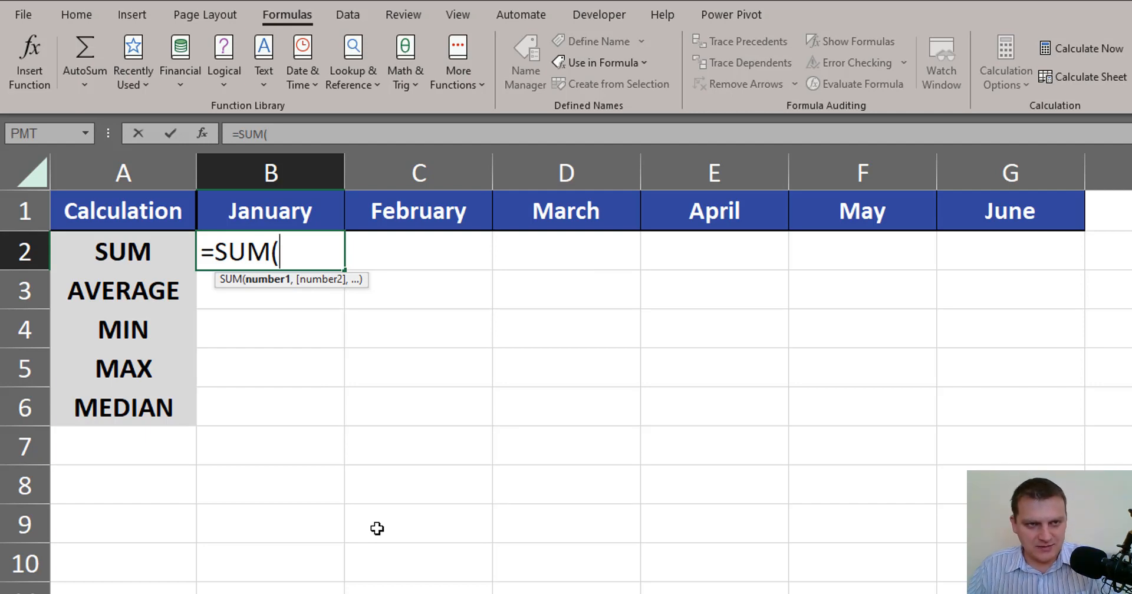
type("ja")
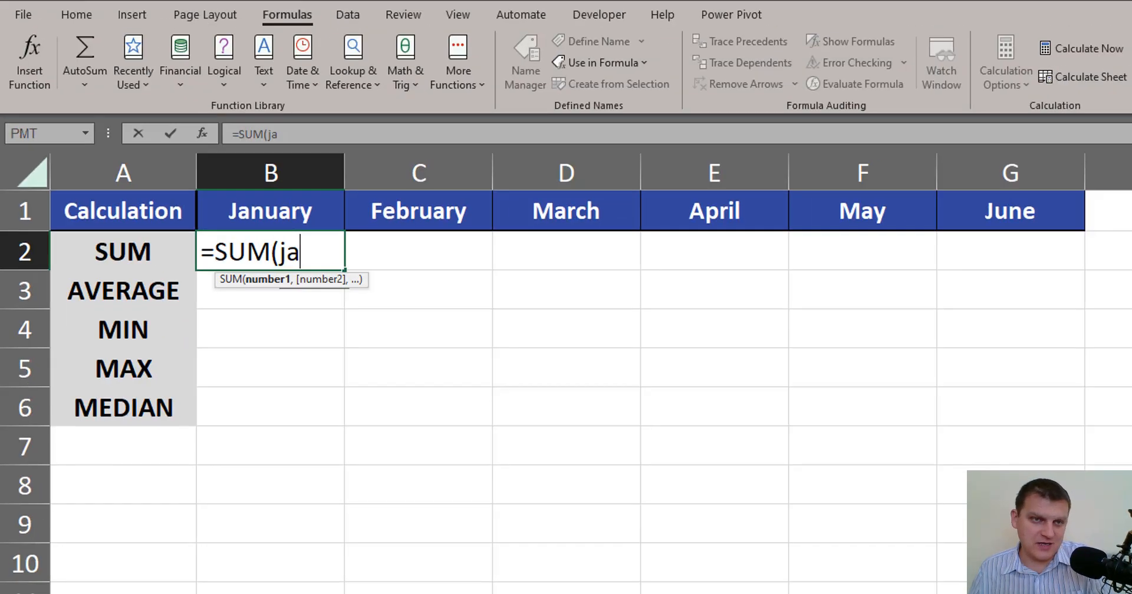
key("Tab")
type(")")
key("ctrl+Return")
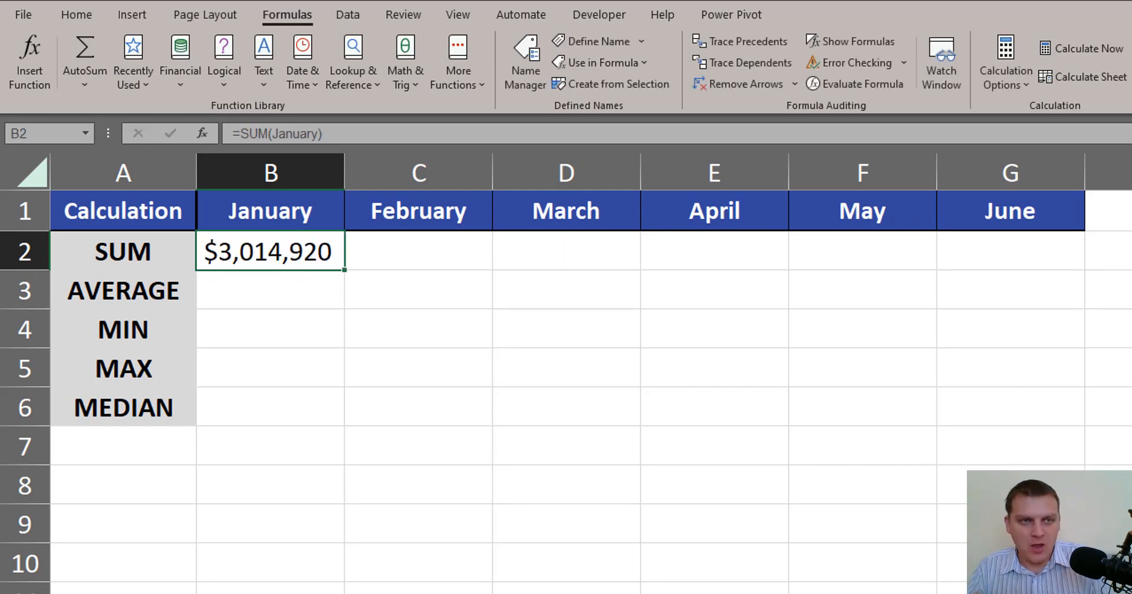
Create named ranges for the February to June columns from the top row of C1:G6.
left_click(235, 593)
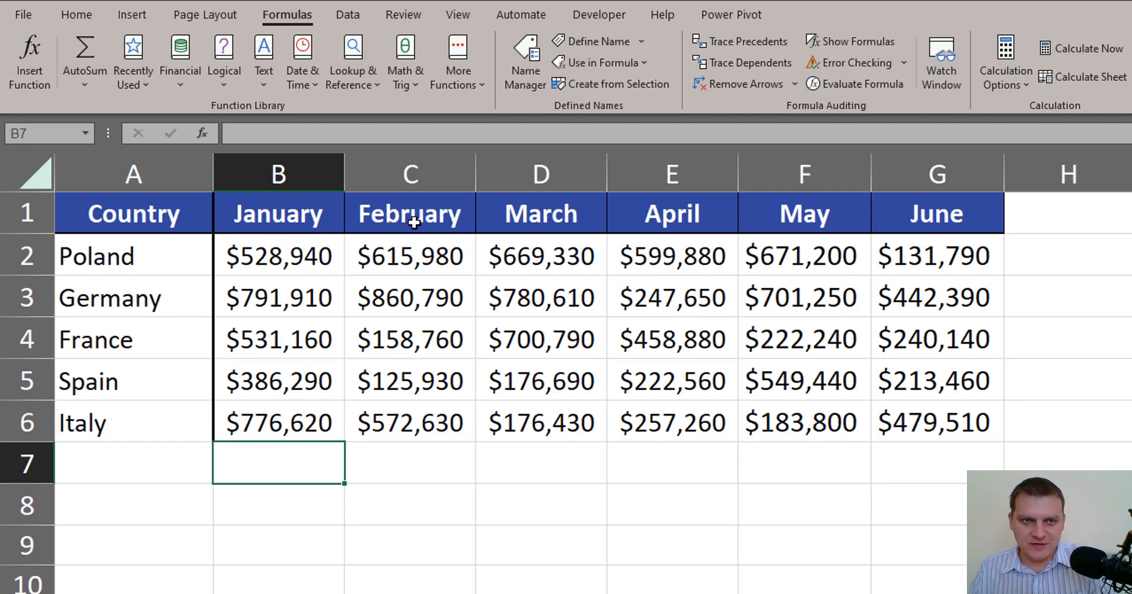
left_click_drag(422, 224, 920, 427)
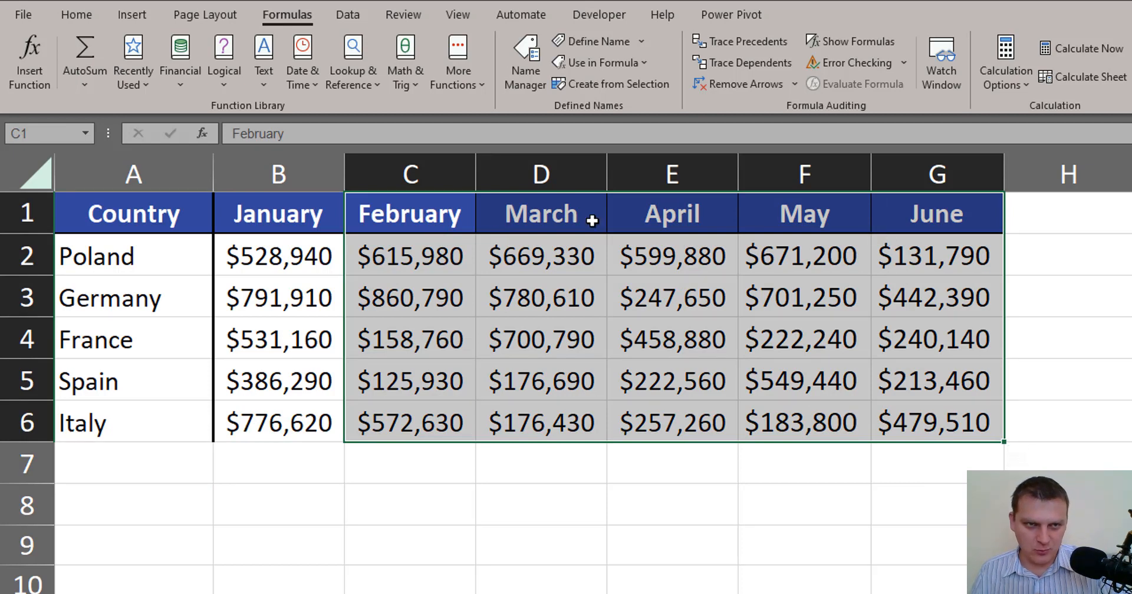
left_click_drag(417, 222, 943, 424)
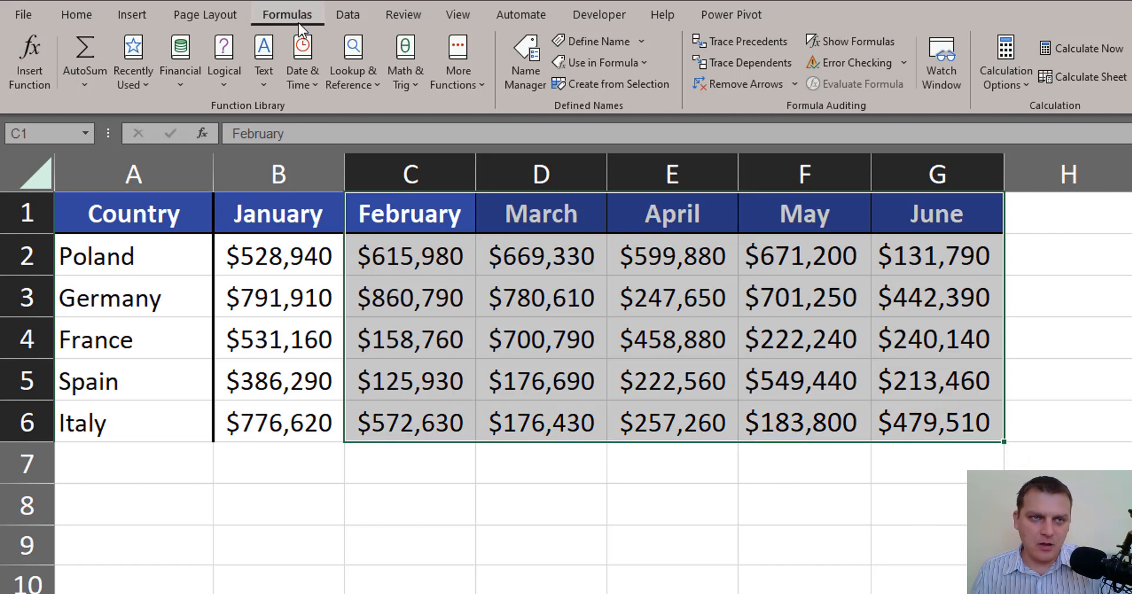
left_click(619, 86)
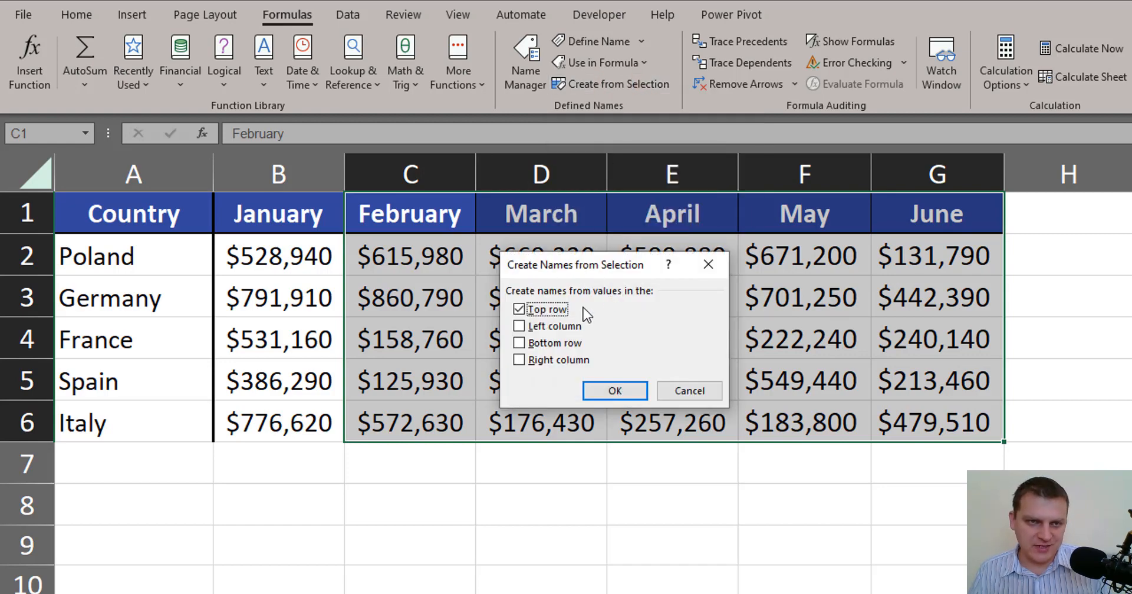
left_click(616, 391)
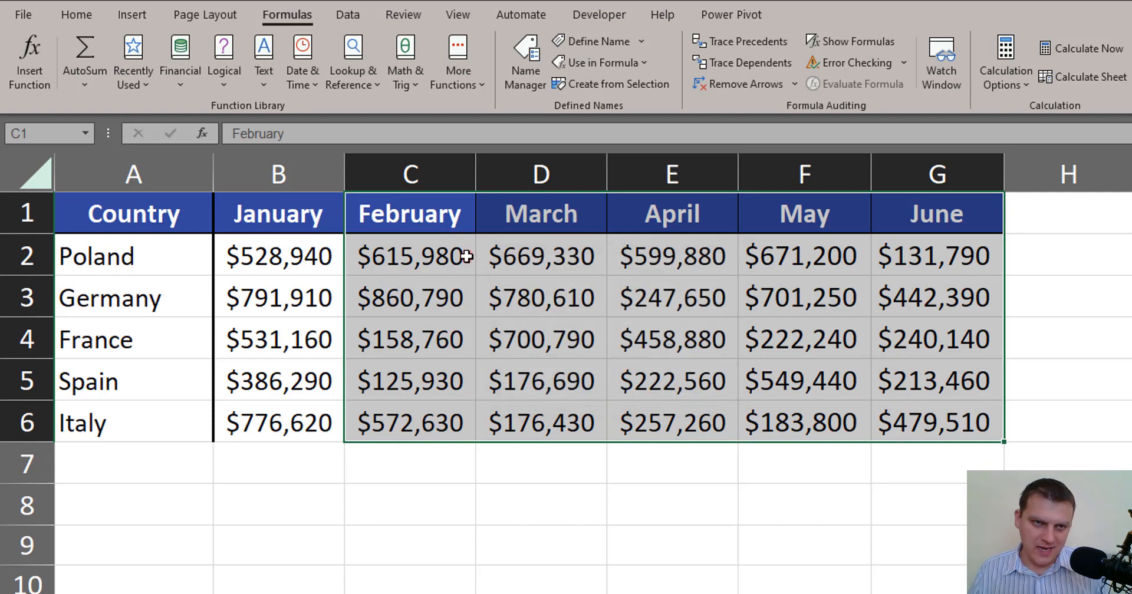
Select the February and March value ranges to check their assigned names.
left_click_drag(470, 253, 455, 419)
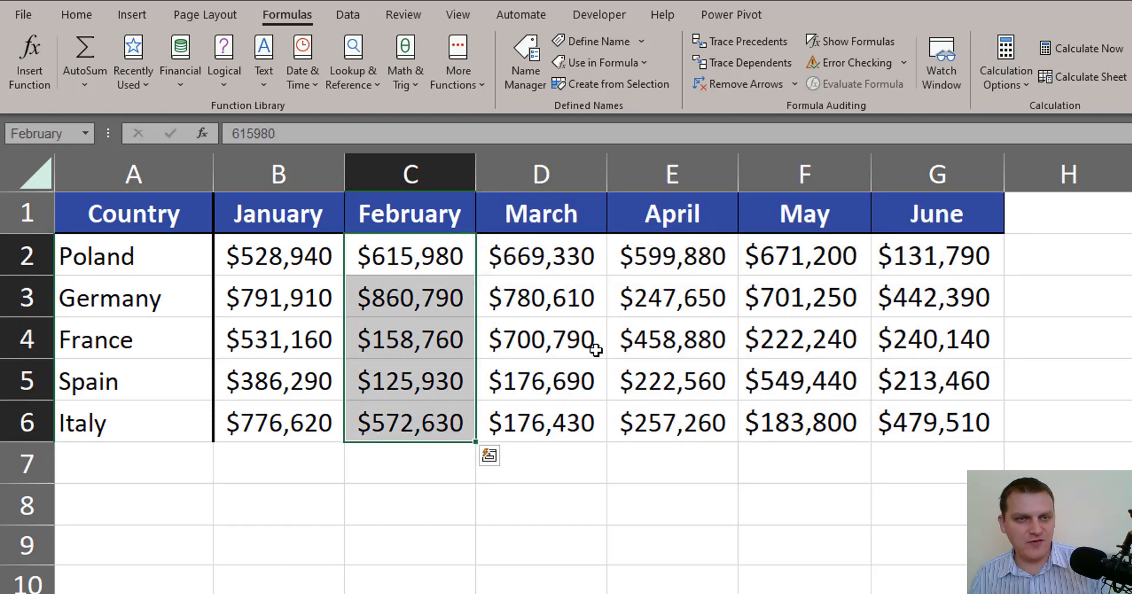
left_click_drag(576, 254, 575, 422)
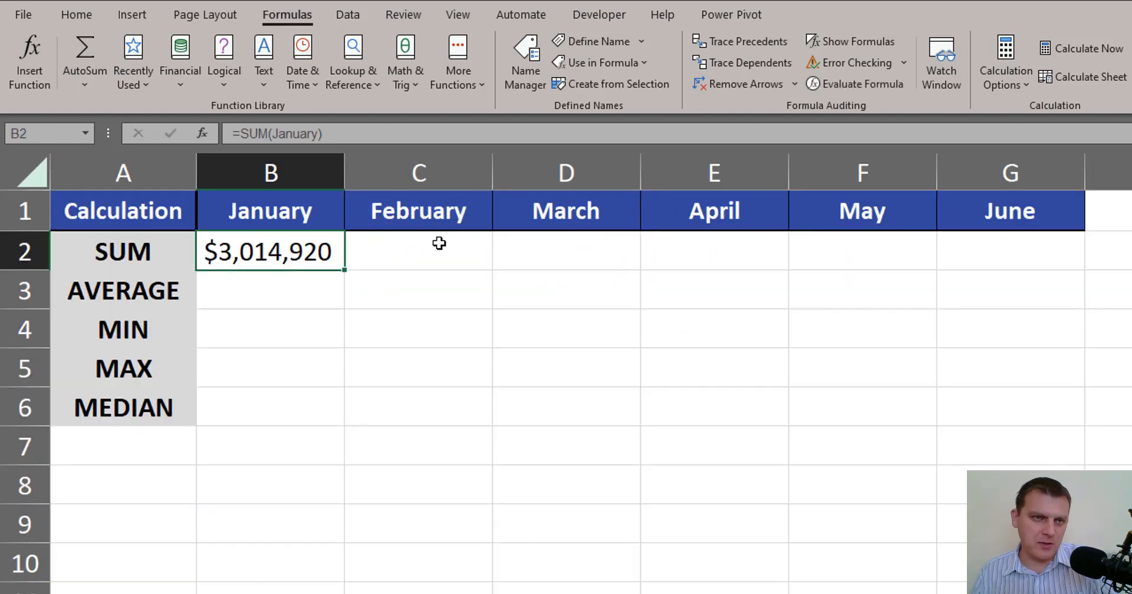
left_click(448, 252)
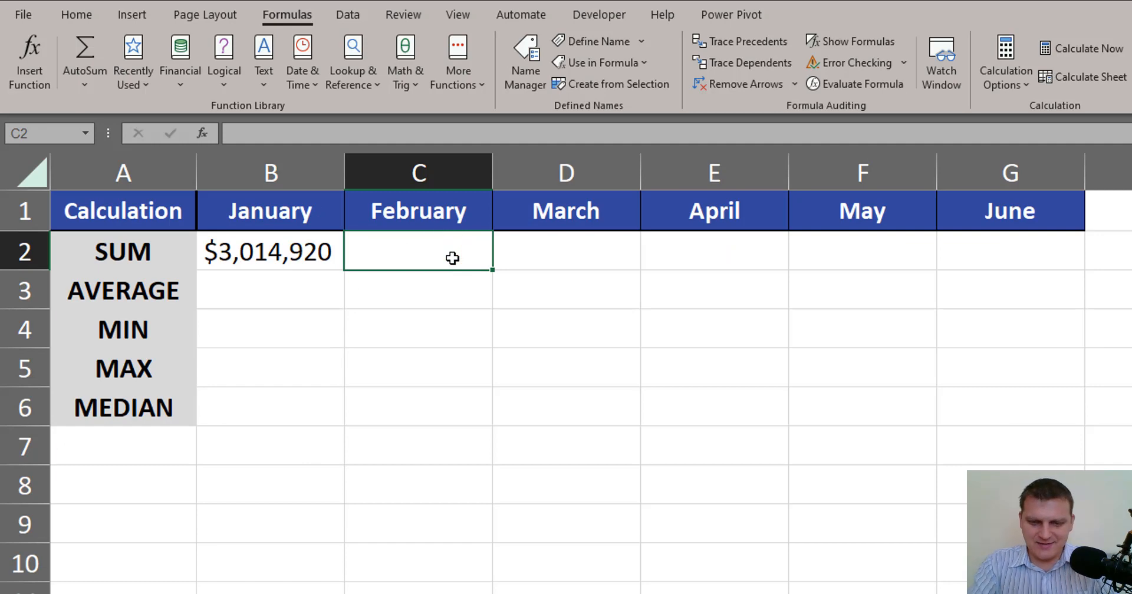
type("=")
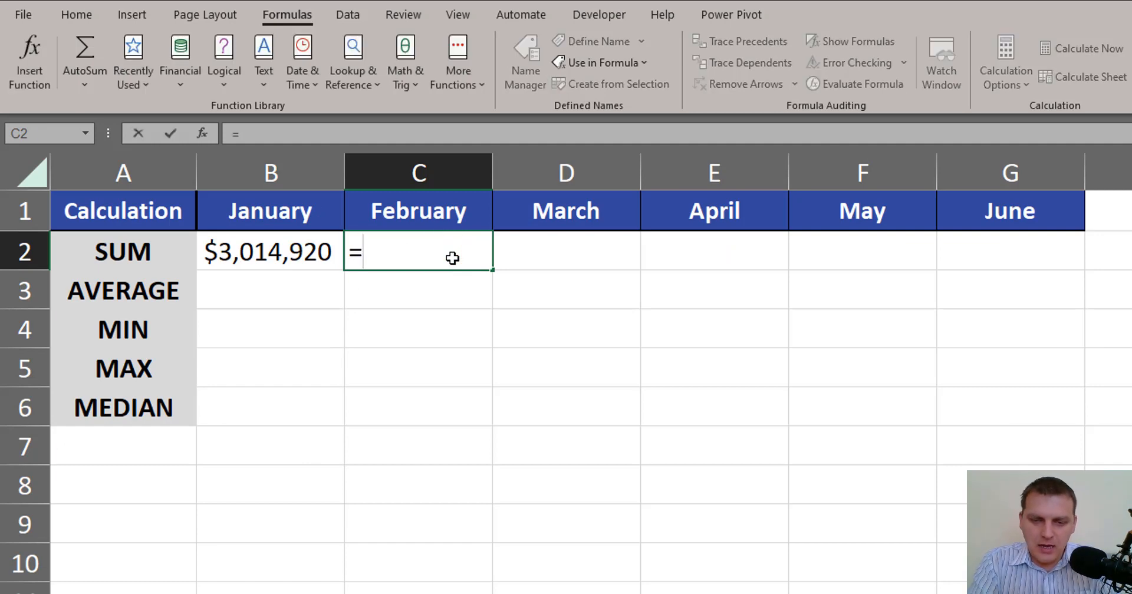
type("sum")
key("Tab")
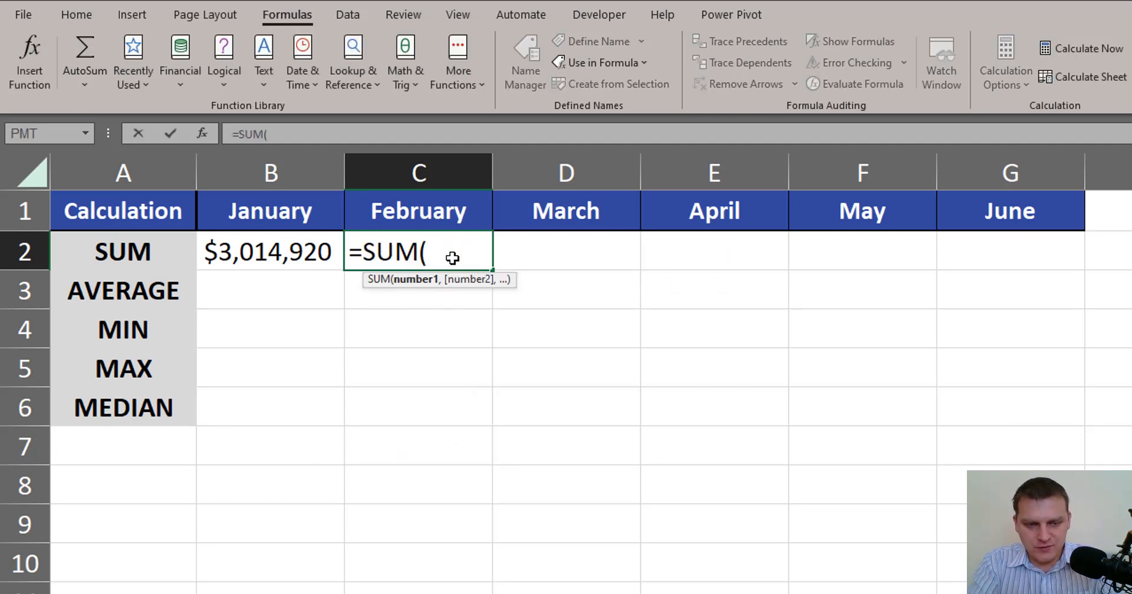
type("fe")
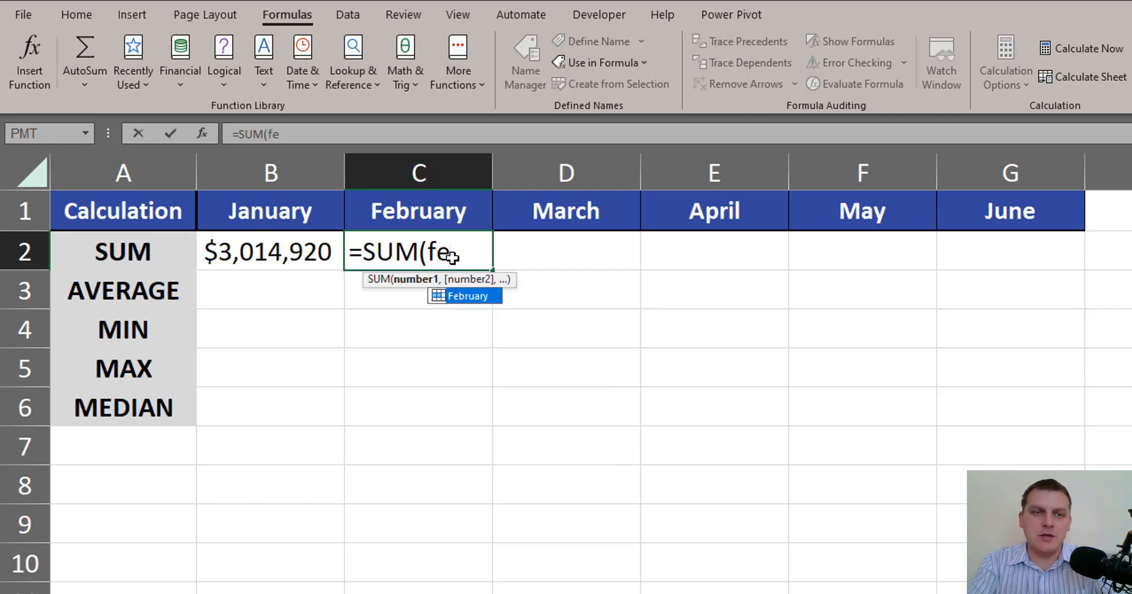
key("Escape")
key("Escape")
Replace the January name in the January SUM formula with a reference to the January header cell B1.
key("Left")
key("F2")
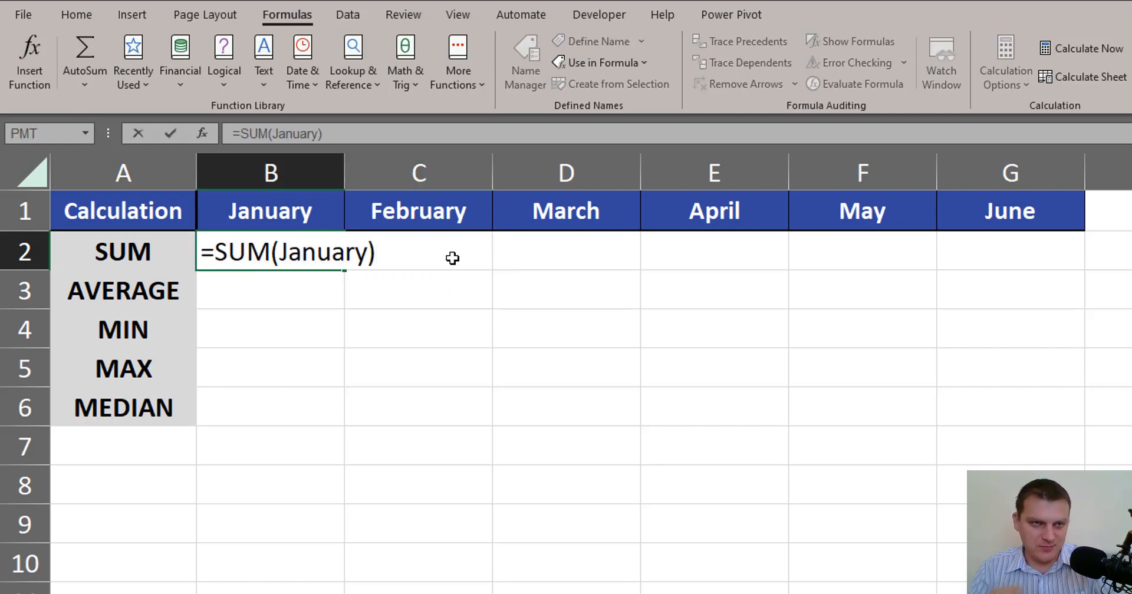
double_click(302, 257)
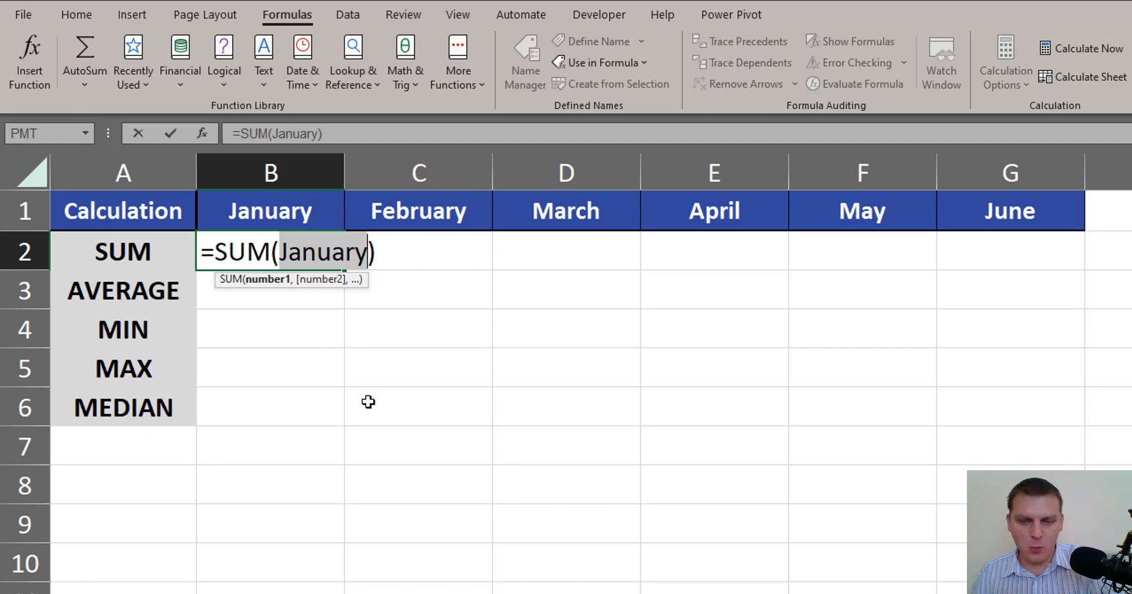
key("BackSpace")
left_click(323, 207)
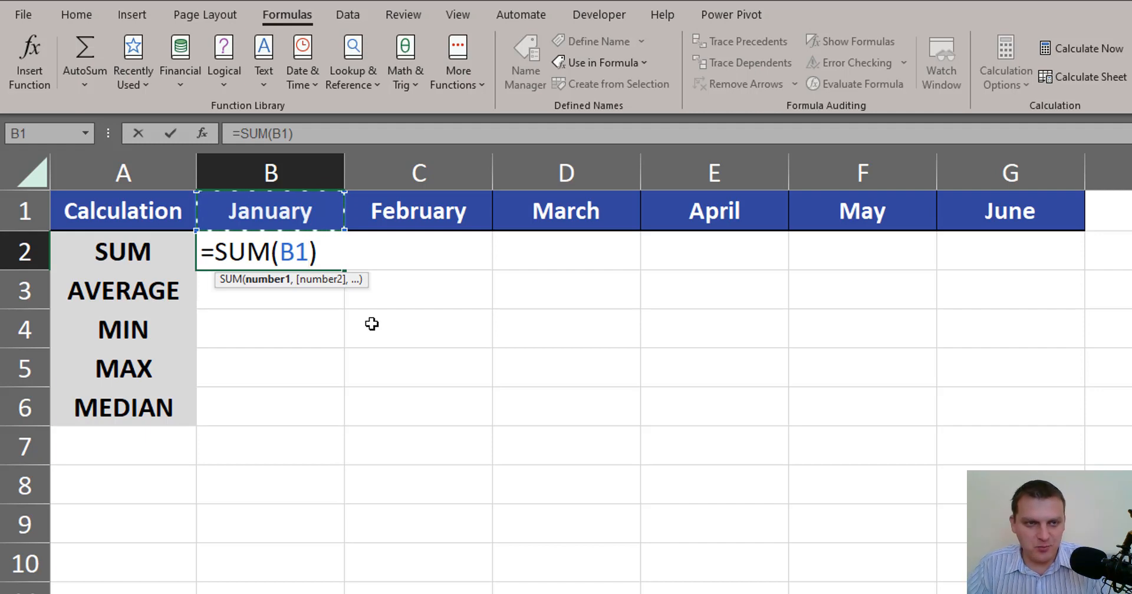
key("ctrl+Return")
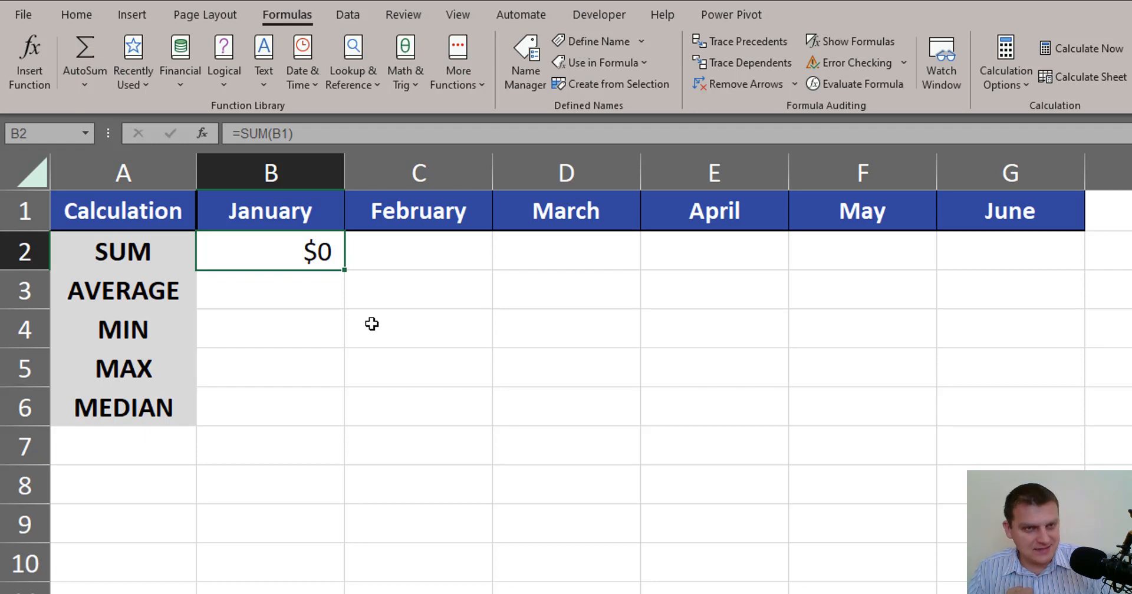
Lock the header reference to row 1 and wrap it in INDIRECT, making the formula =SUM(INDIRECT(B$1)).
key("F2")
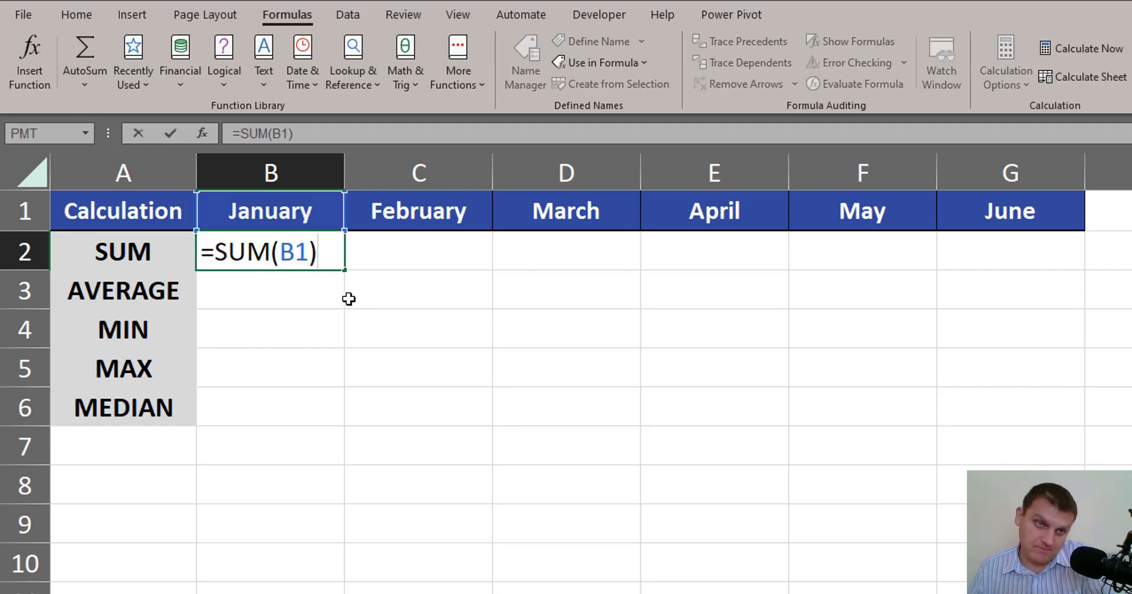
left_click(293, 255)
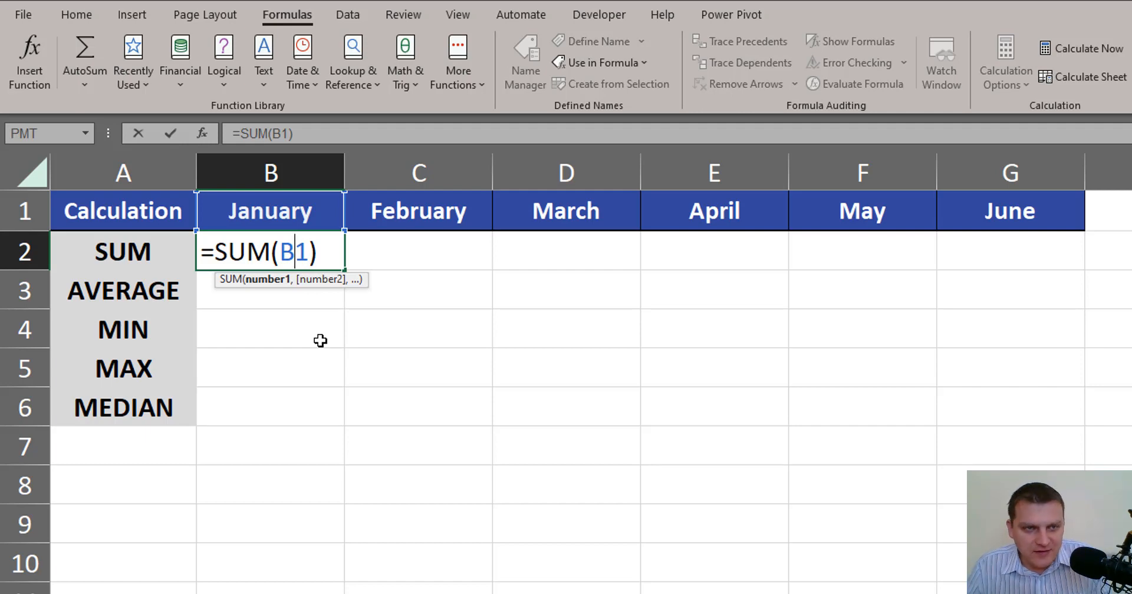
key("F4")
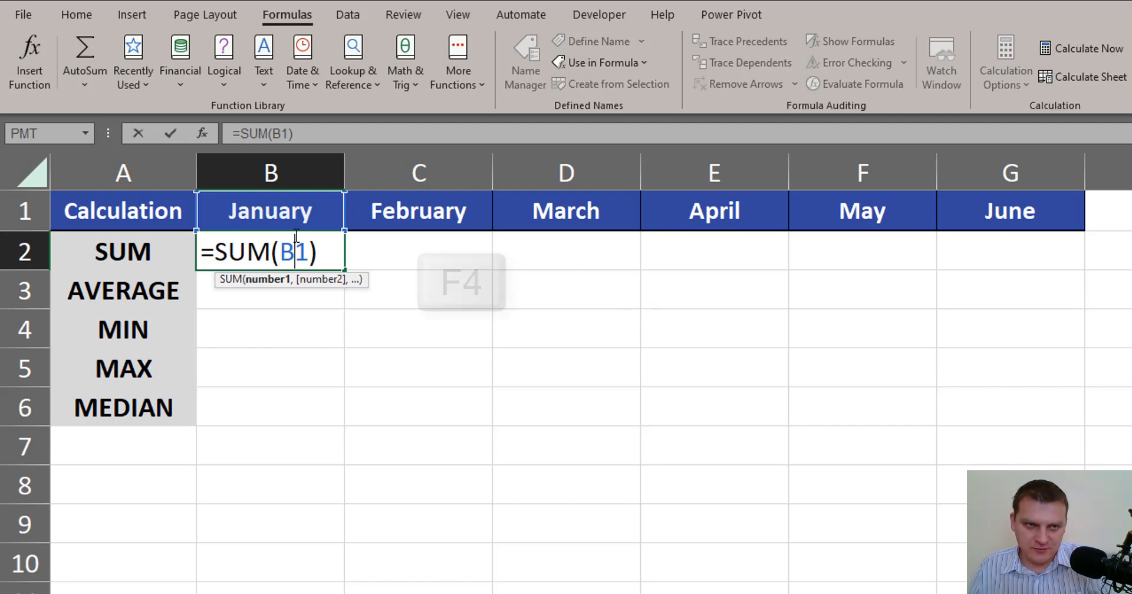
key("F4")
key("F4")
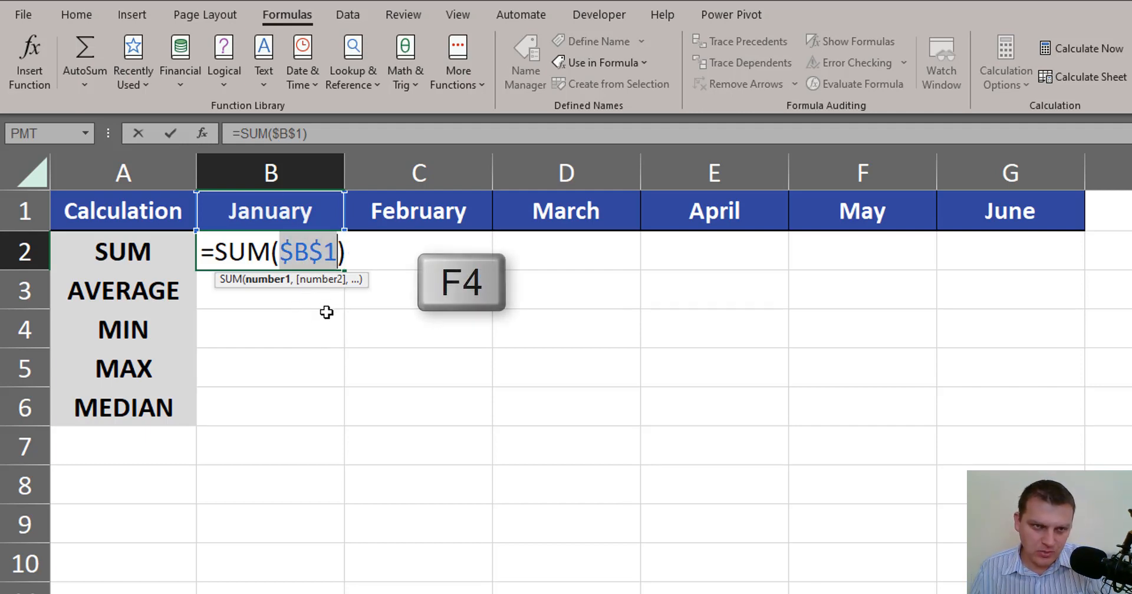
left_click(309, 253)
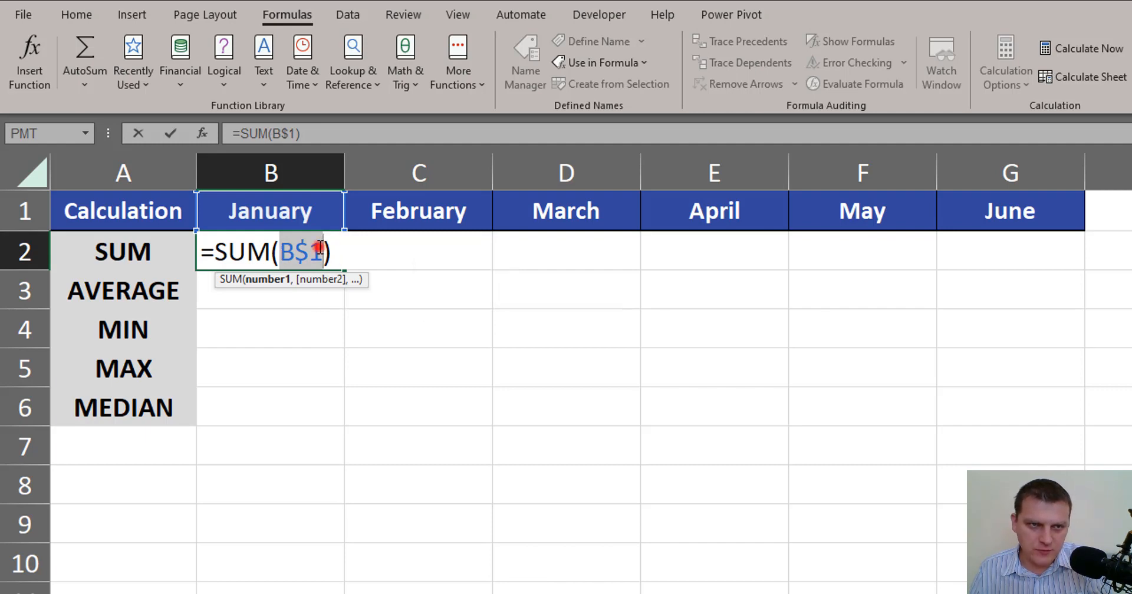
left_click(285, 260)
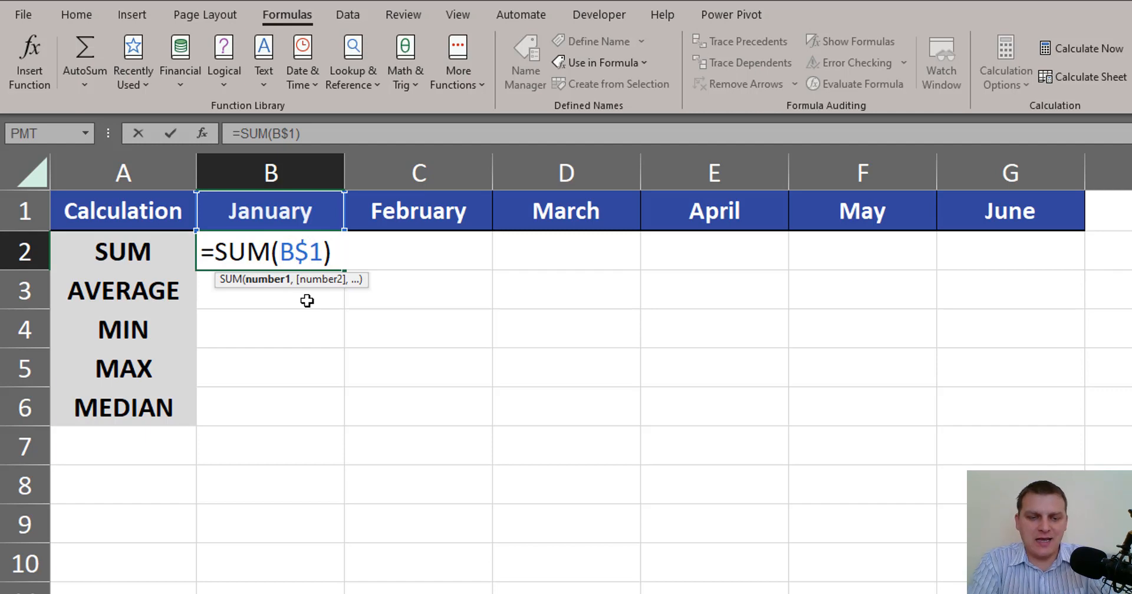
type("ind")
key("Down")
key("Tab")
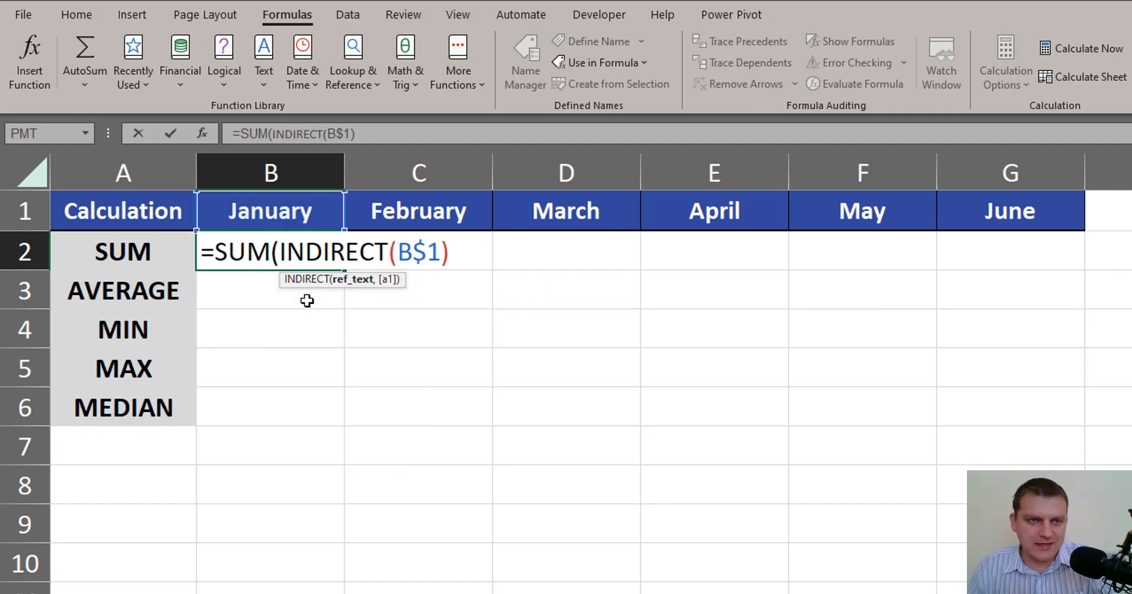
left_click(455, 244)
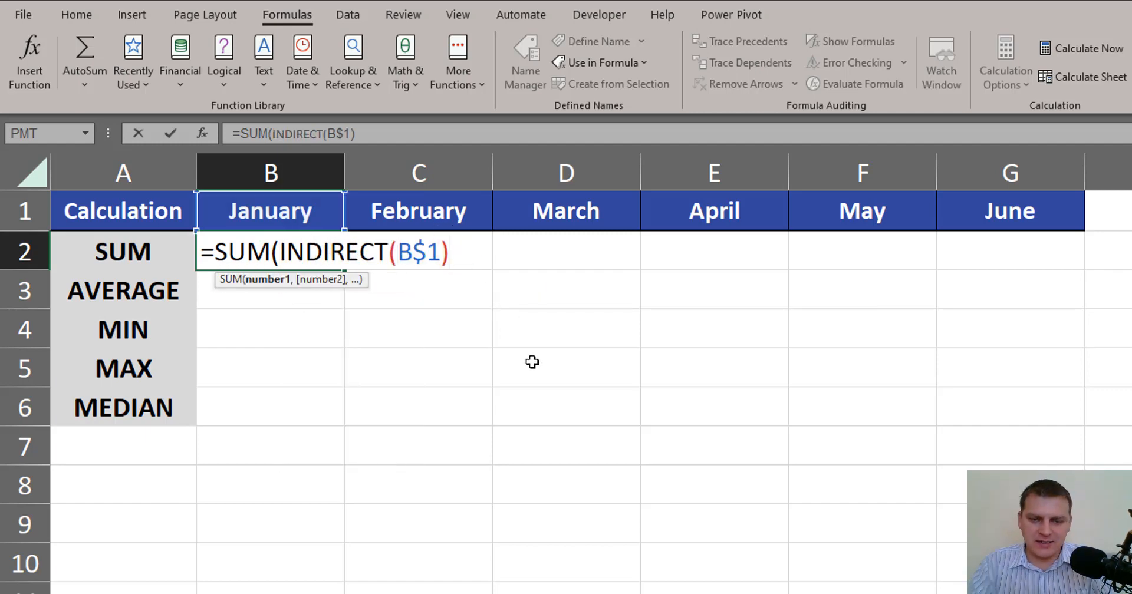
type(")")
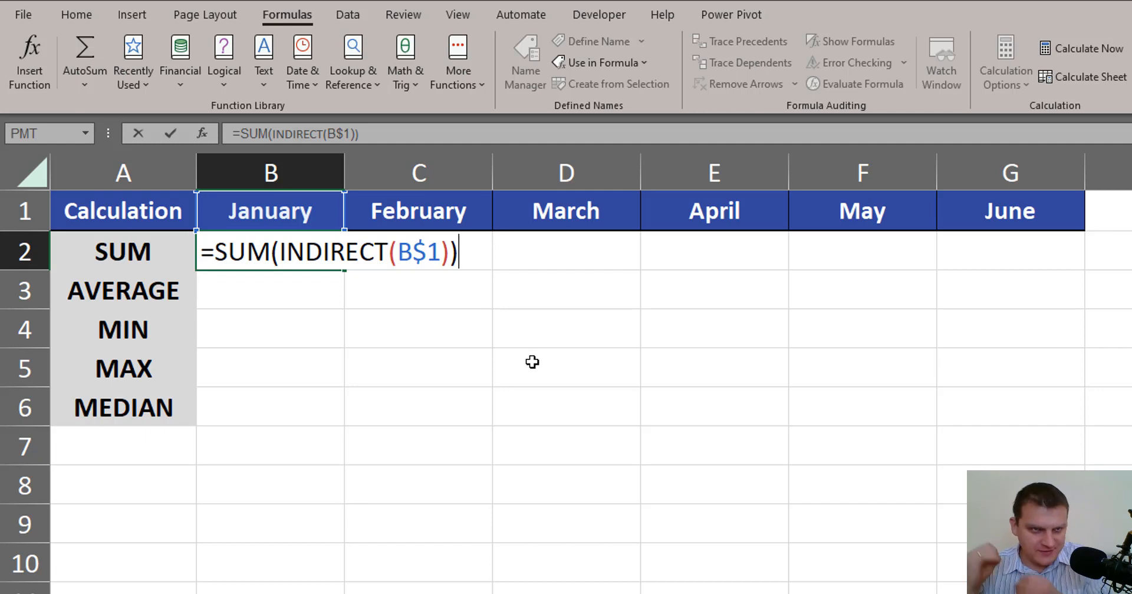
key("ctrl+Return")
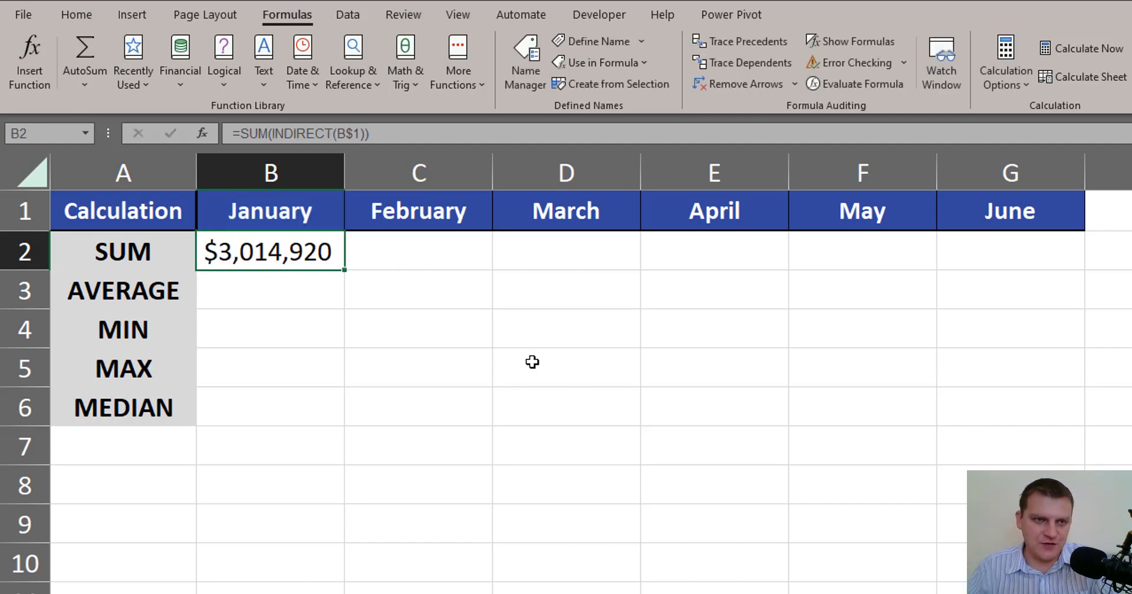
Fill the SUM formula across to the June column and open the May formula to inspect it.
left_click_drag(344, 270, 1039, 284)
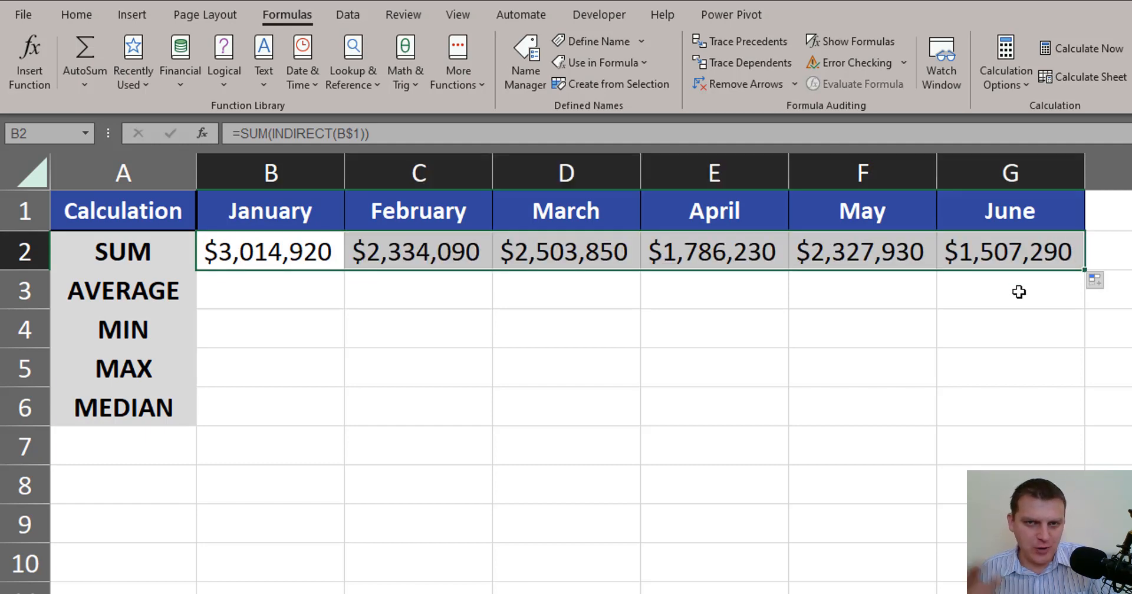
left_click(855, 253)
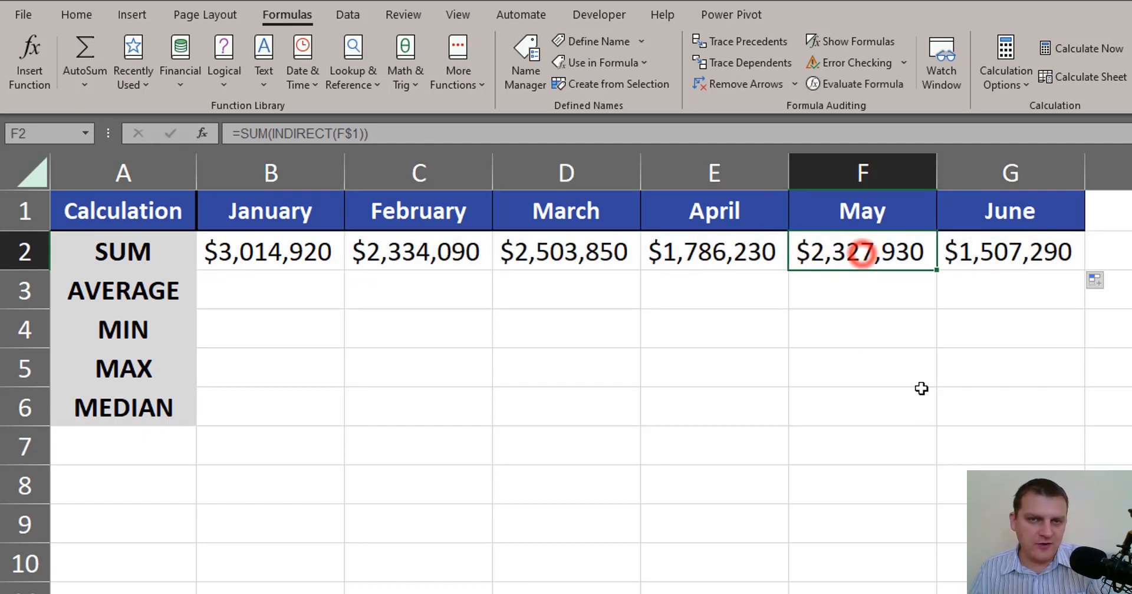
key("F2")
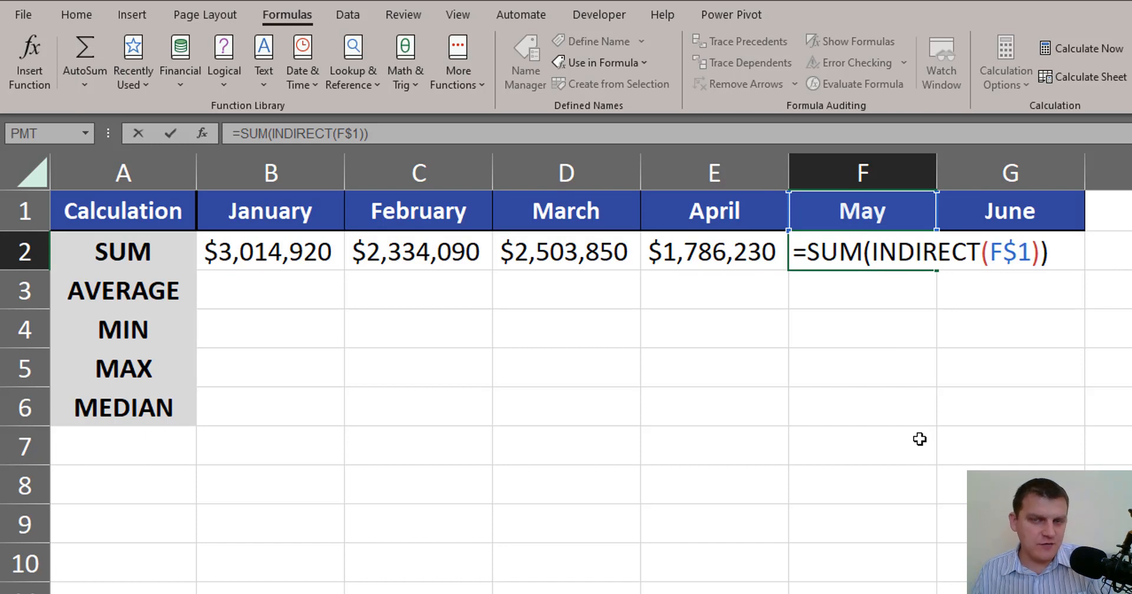
key("Escape")
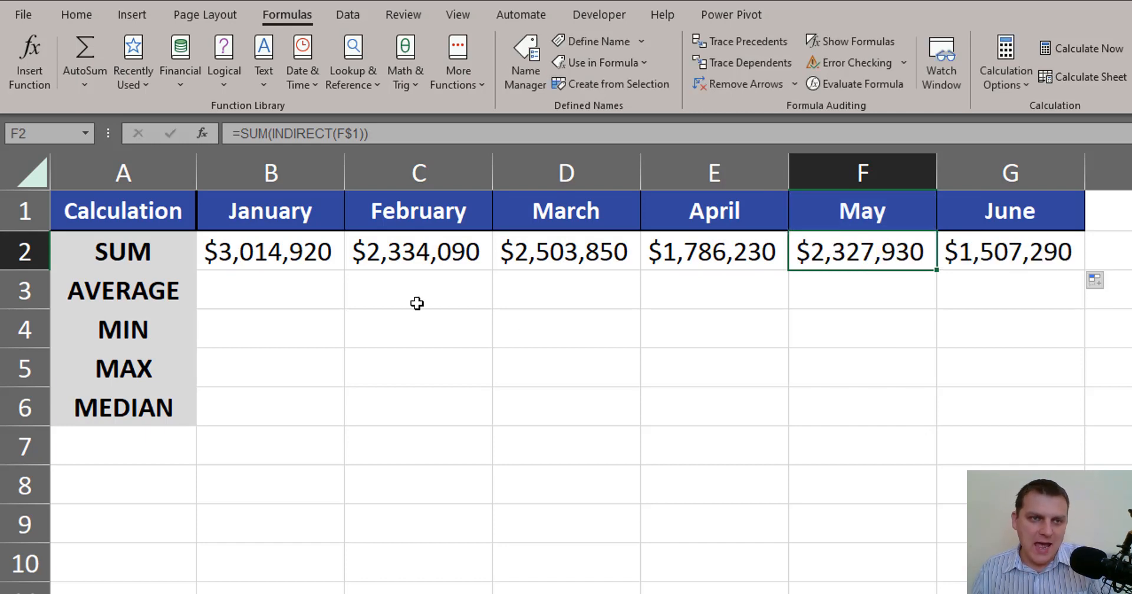
Copy the SUM formula into the AVERAGE row, change the function to AVERAGE, and fill it across to June.
left_click(282, 251)
key("ctrl+c")
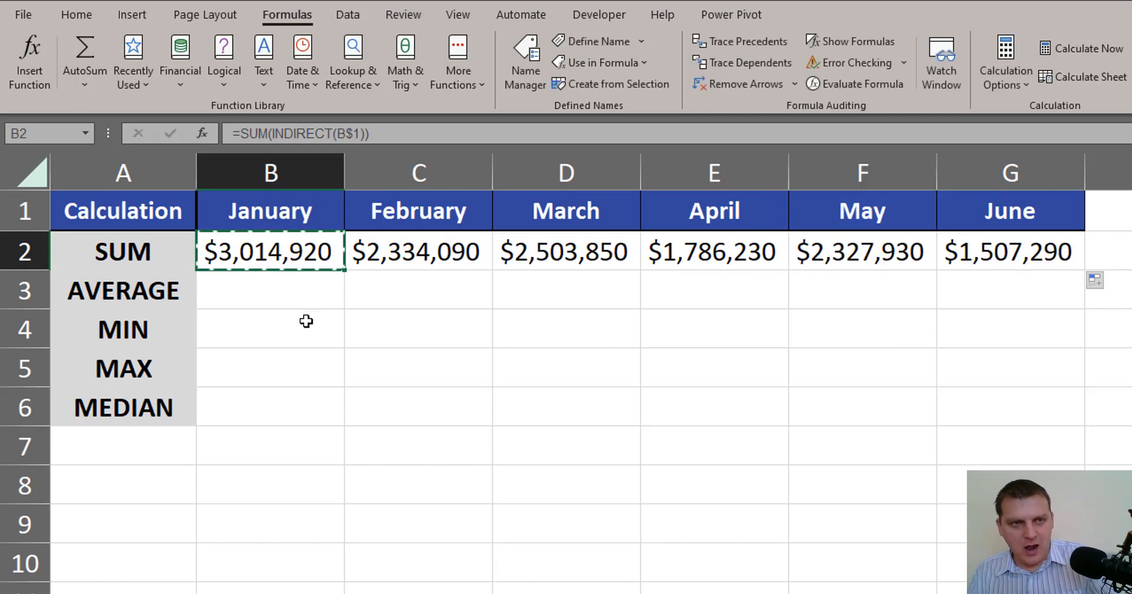
left_click(295, 297)
key("ctrl+v")
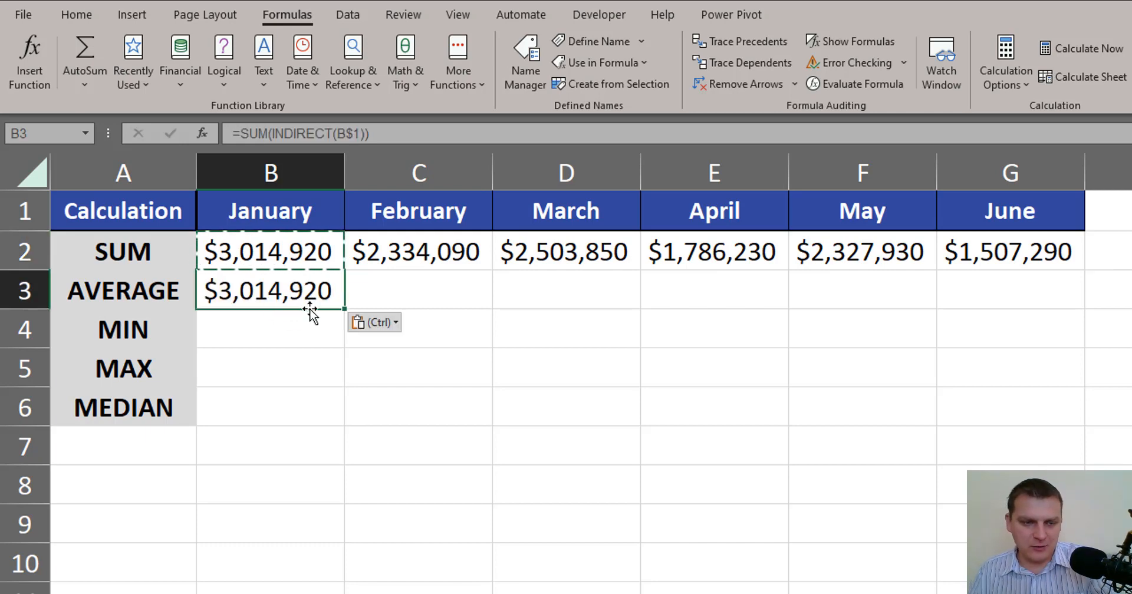
key("F2")
double_click(250, 290)
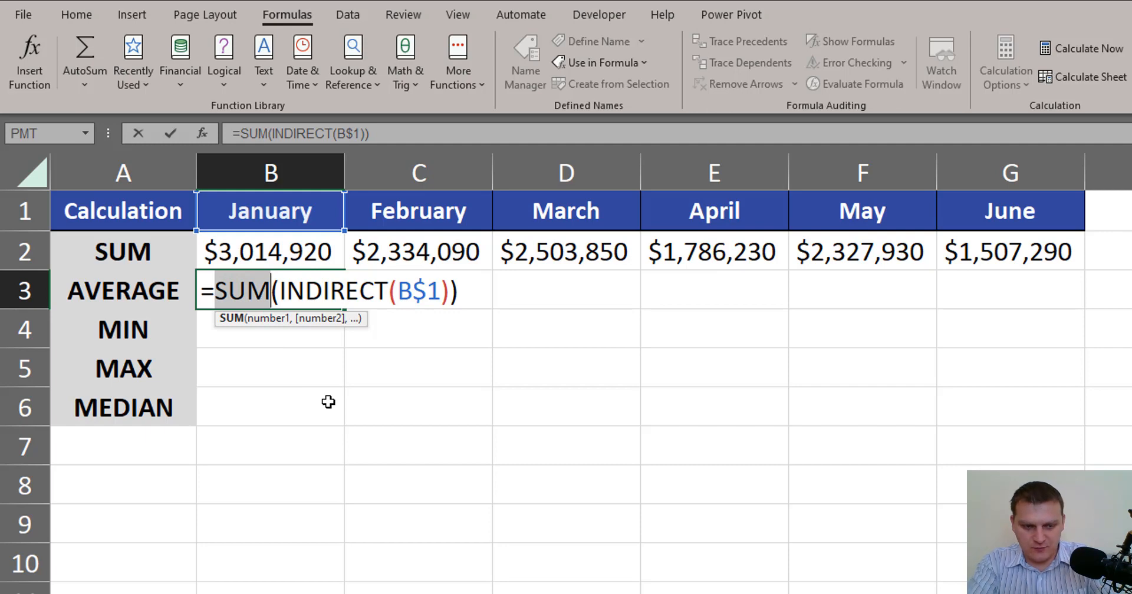
type("av")
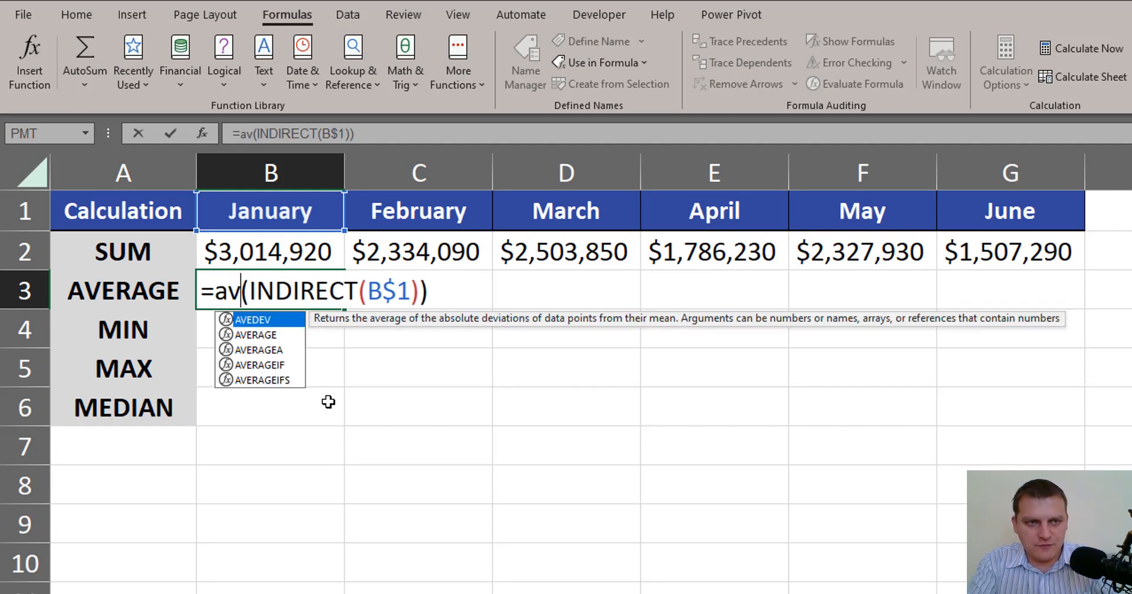
type("erage")
key("ctrl+Return")
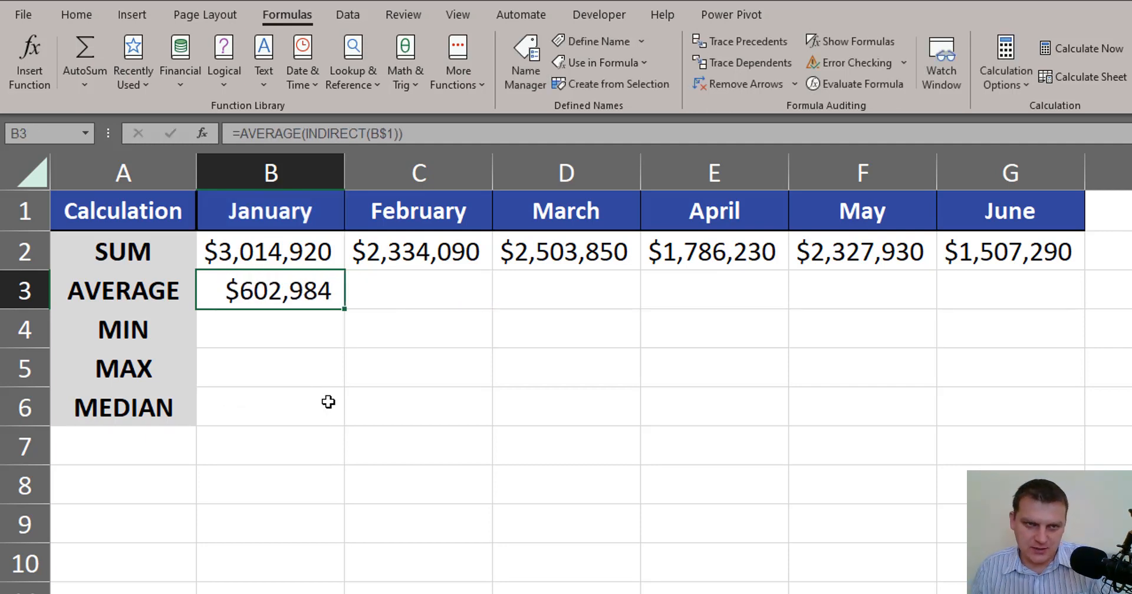
left_click_drag(344, 308, 1070, 307)
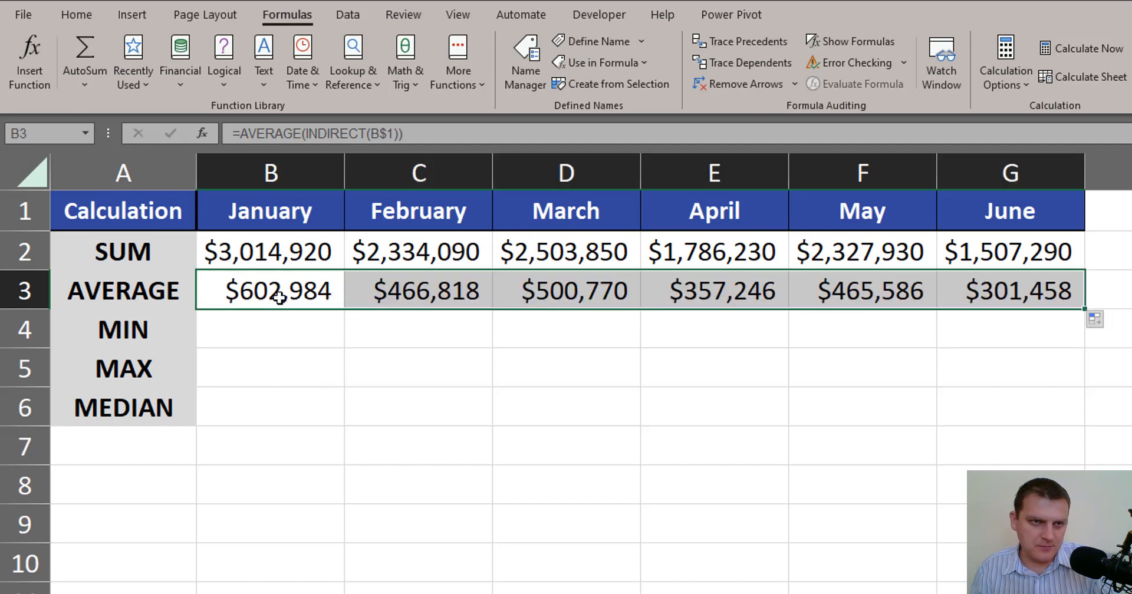
Copy the AVERAGE formula into the MIN row, change the function to MIN, and fill it across to June.
left_click(279, 298)
key("ctrl+c")
left_click(273, 339)
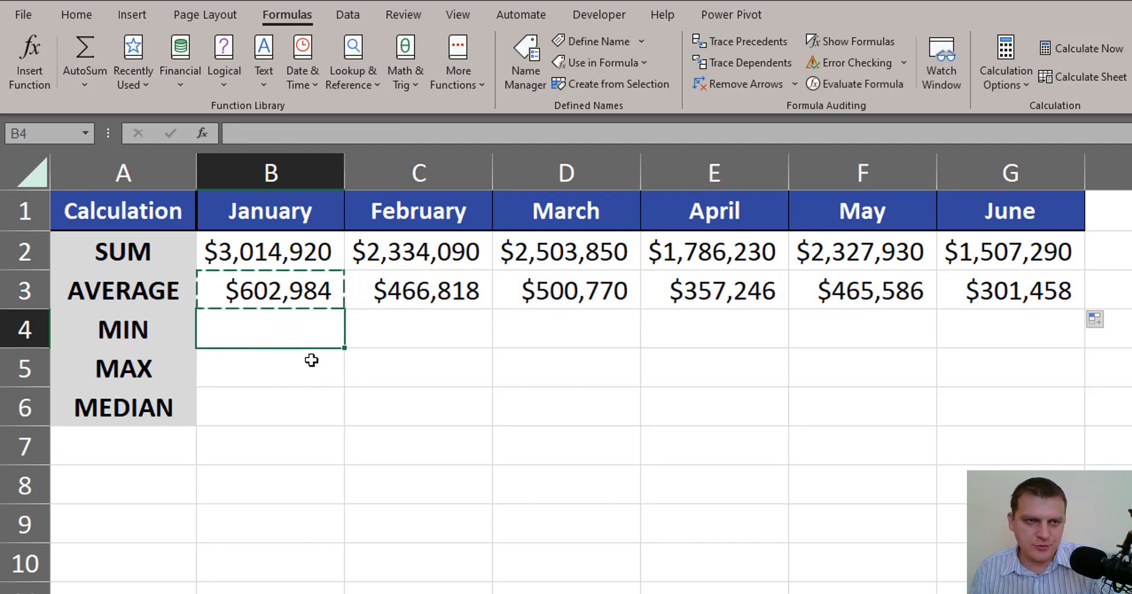
key("ctrl+v")
double_click(283, 339)
double_click(263, 330)
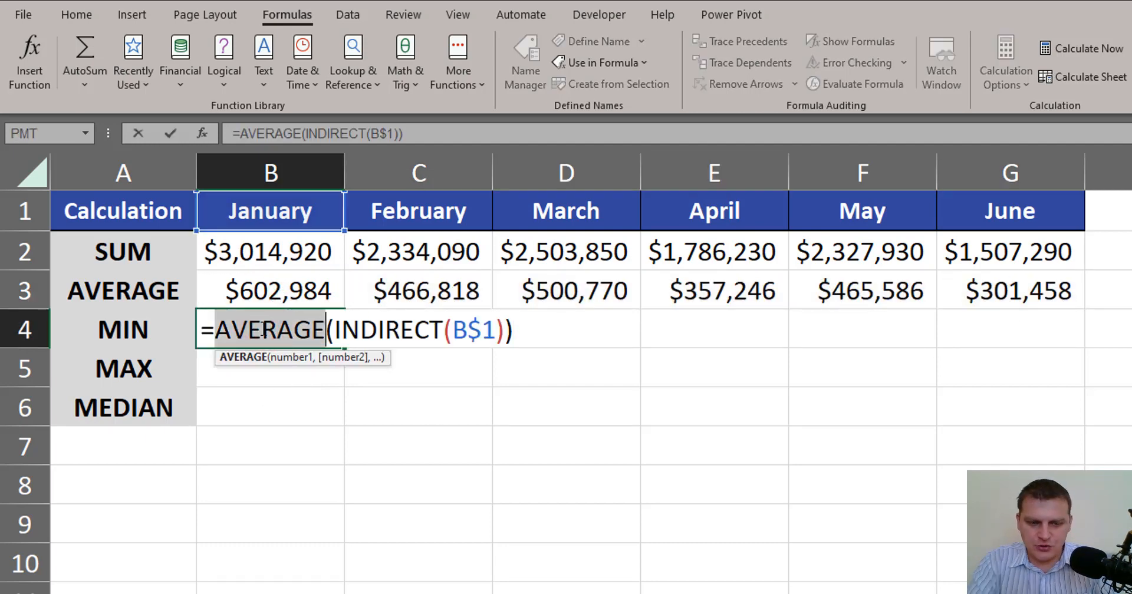
type("MIN")
key("ctrl+Return")
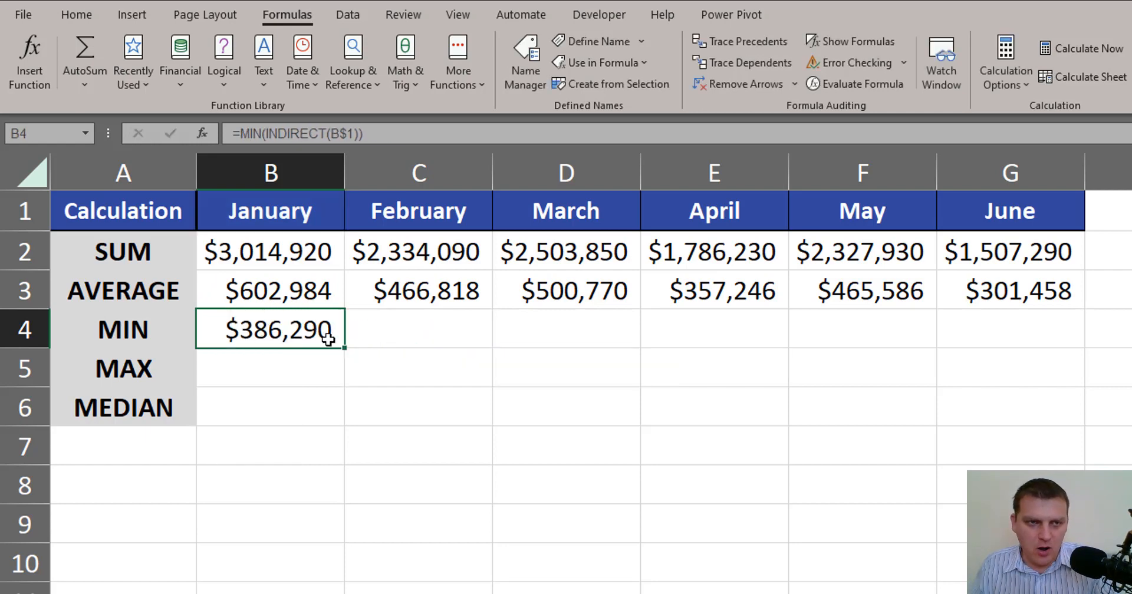
left_click_drag(343, 347, 1050, 346)
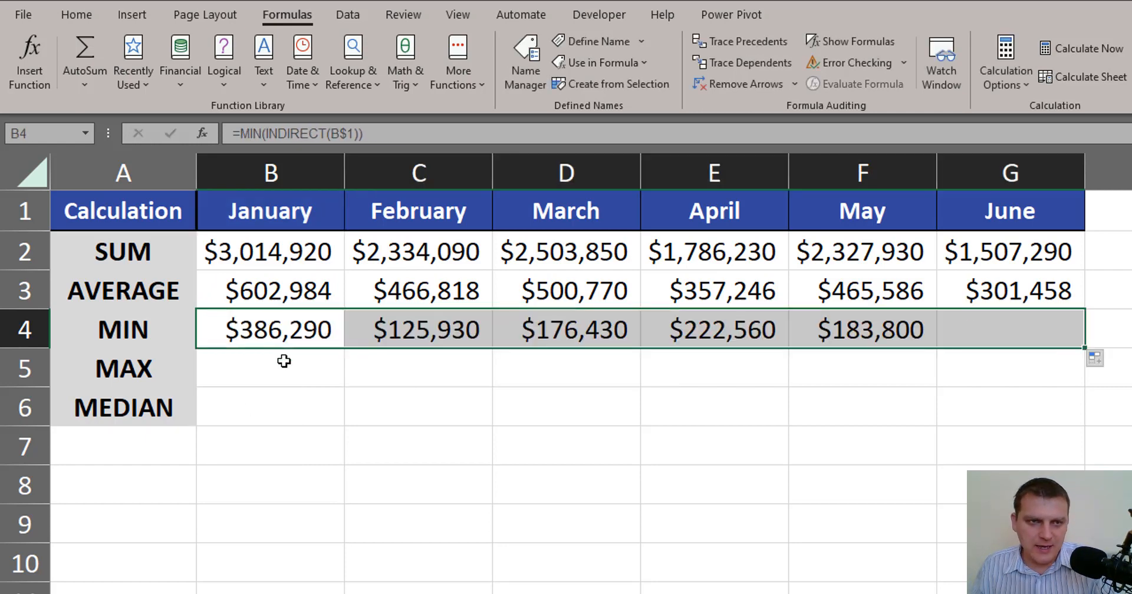
Copy the MIN formula into the MAX row, change the function to MAX, and fill it across to June.
left_click(298, 332)
key("ctrl+c")
left_click(310, 370)
key("ctrl+v")
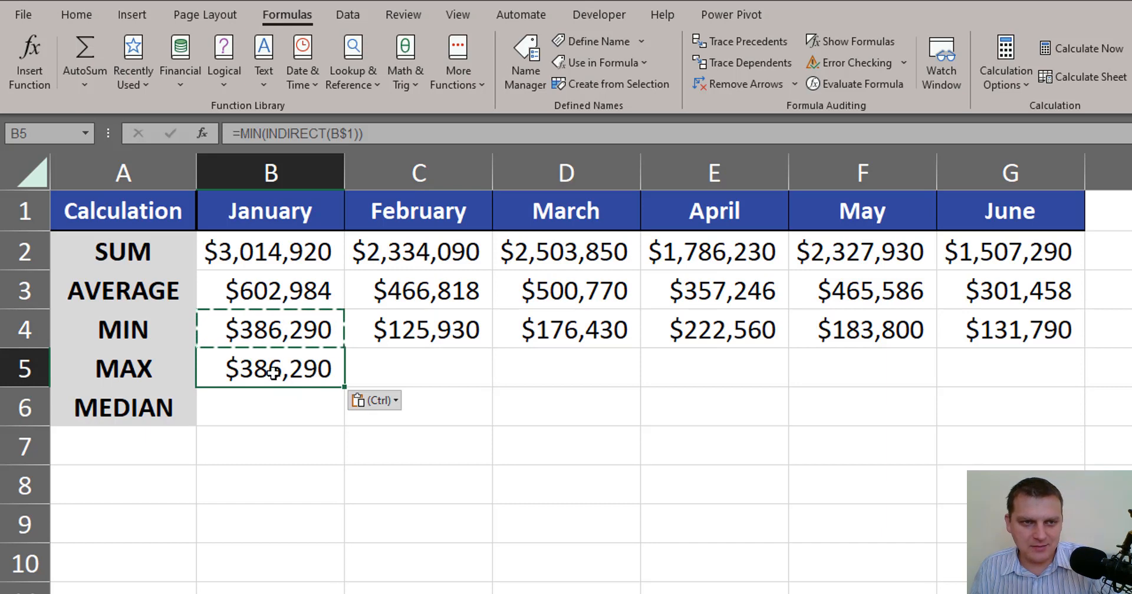
double_click(273, 372)
double_click(263, 369)
type("MAX(INDIRECT(B$1")
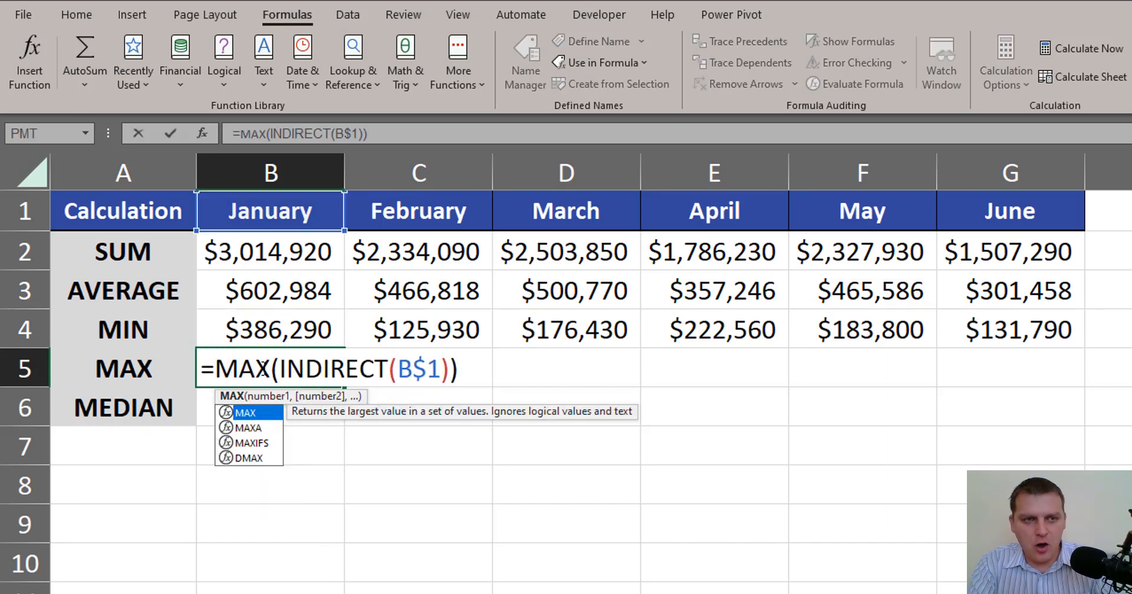
key("ctrl+Return")
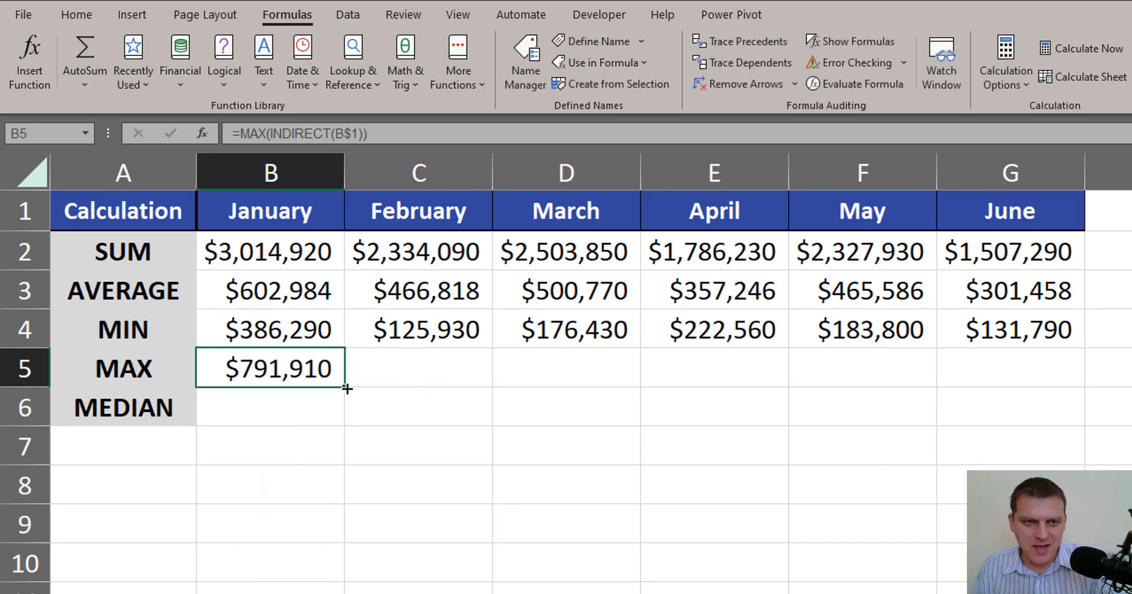
left_click_drag(347, 389, 1050, 397)
Copy the MAX formula into the MEDIAN row, change the function to MEDIAN, and fill it across to June.
left_click(313, 366)
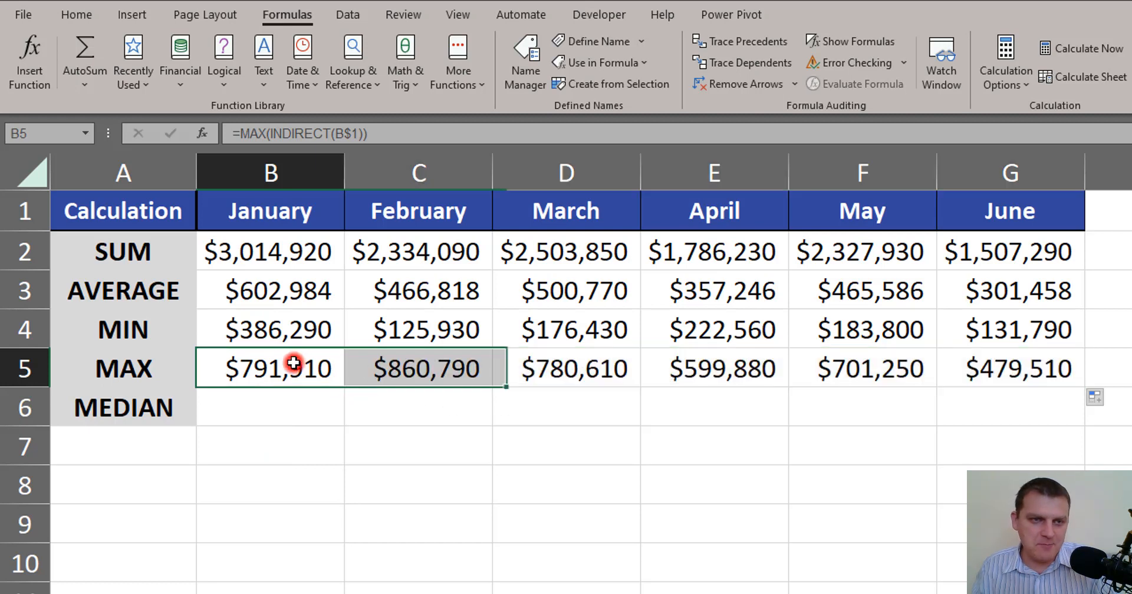
key("ctrl+c")
left_click(305, 402)
key("ctrl+v")
double_click(248, 407)
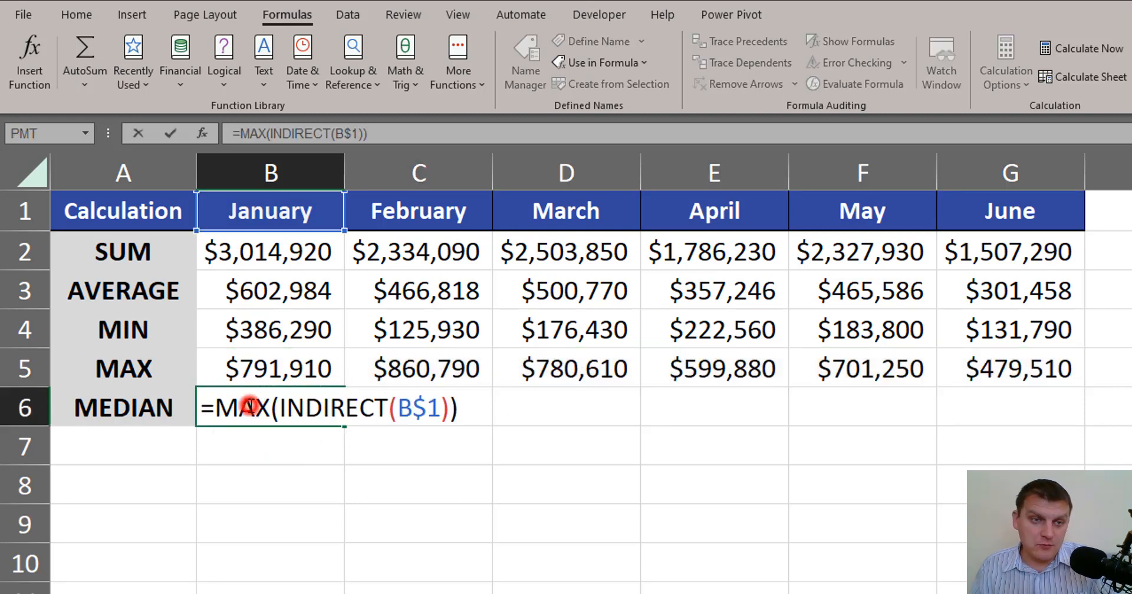
double_click(250, 407)
type("Median")
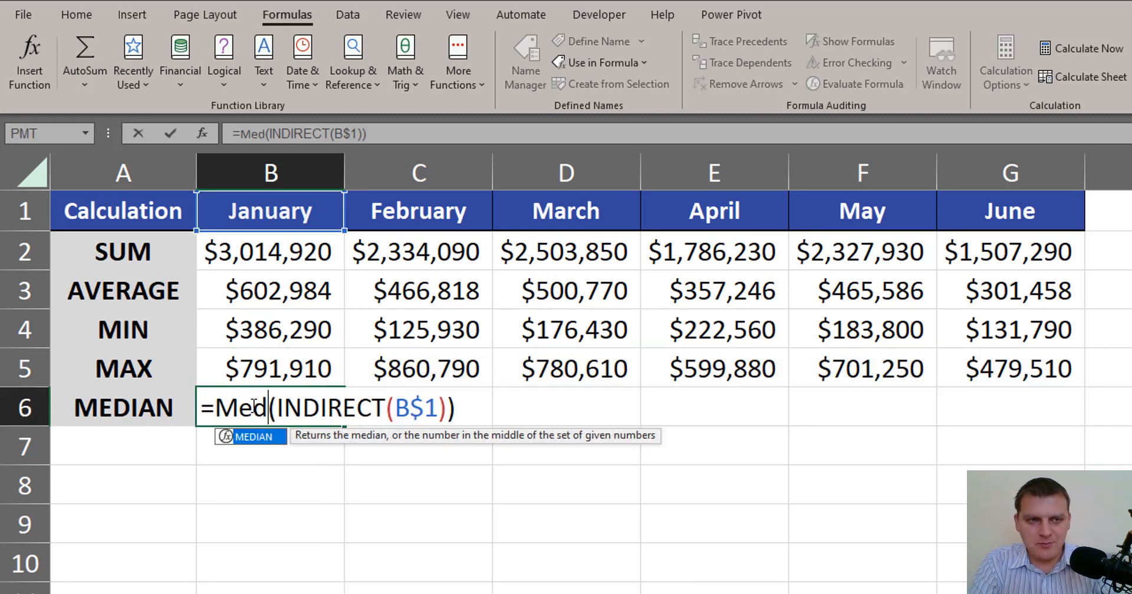
key("ctrl+Return")
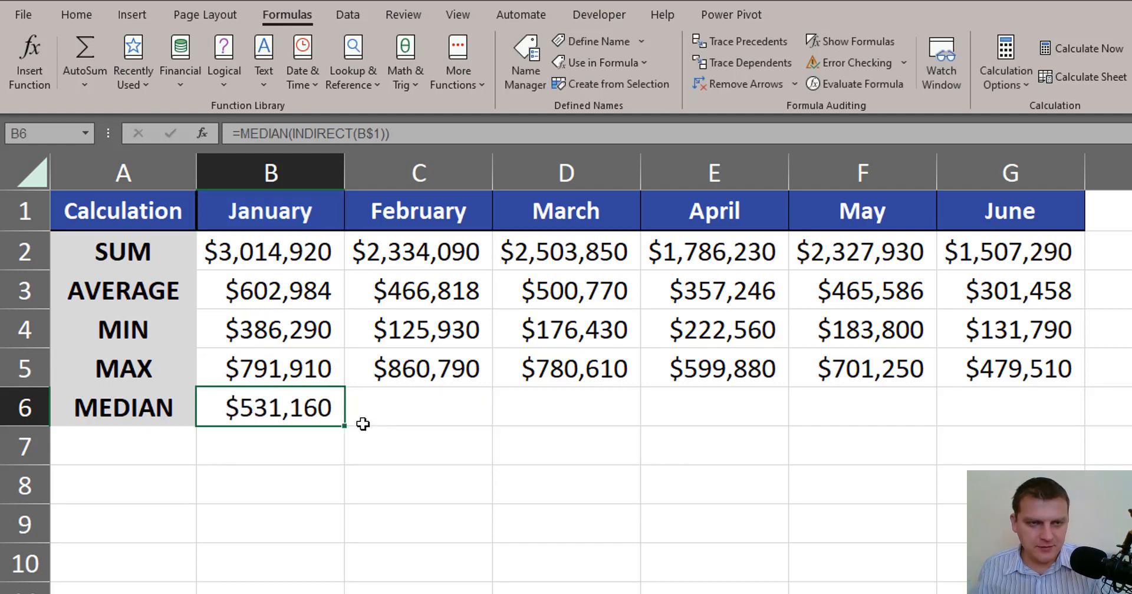
left_click_drag(344, 425, 1038, 419)
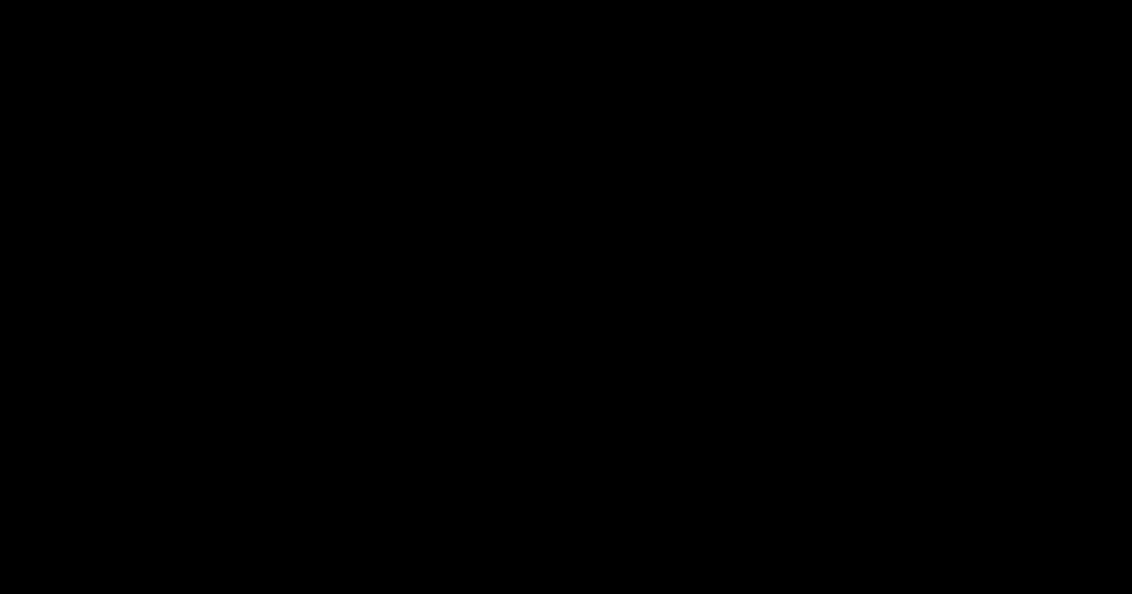